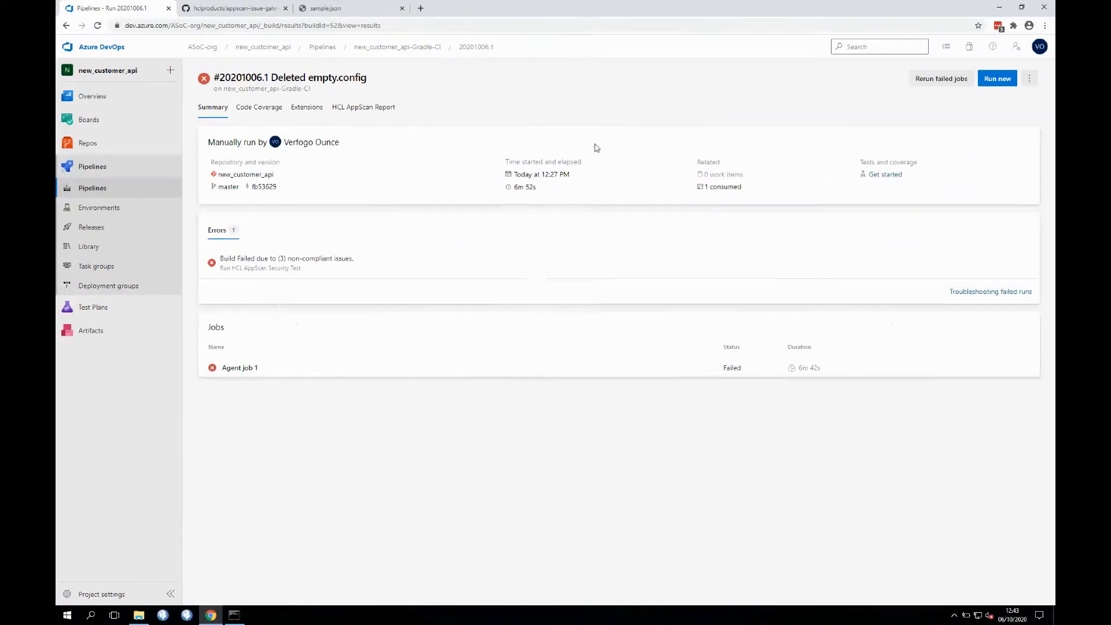
- Open the new_customer_api-Gradle-CI pipeline in the pipeline editor
click(109, 189)
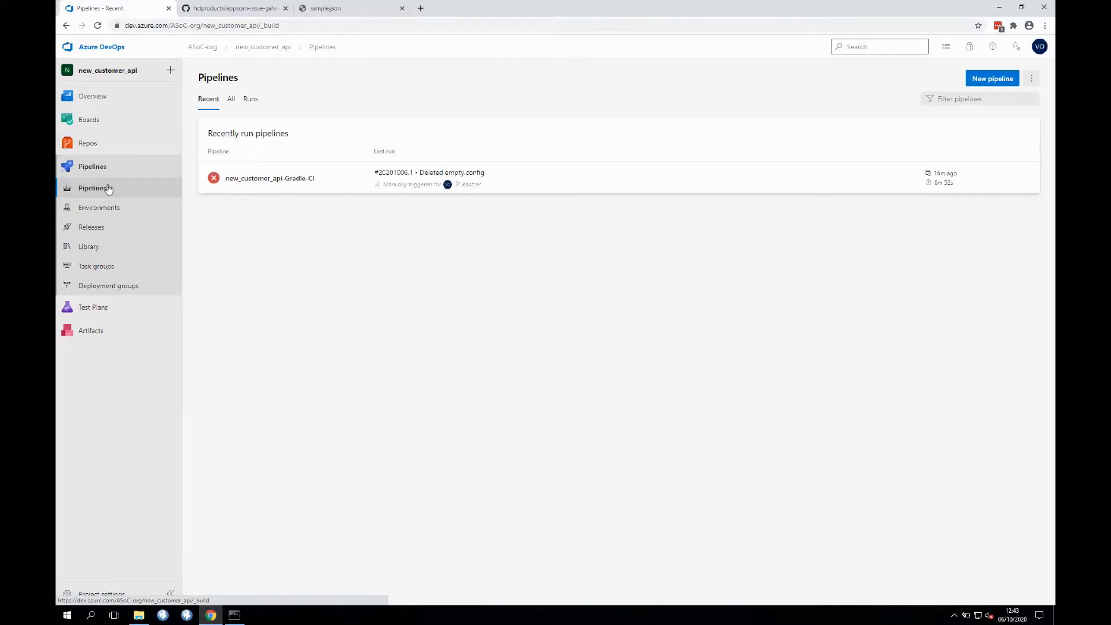
click(584, 183)
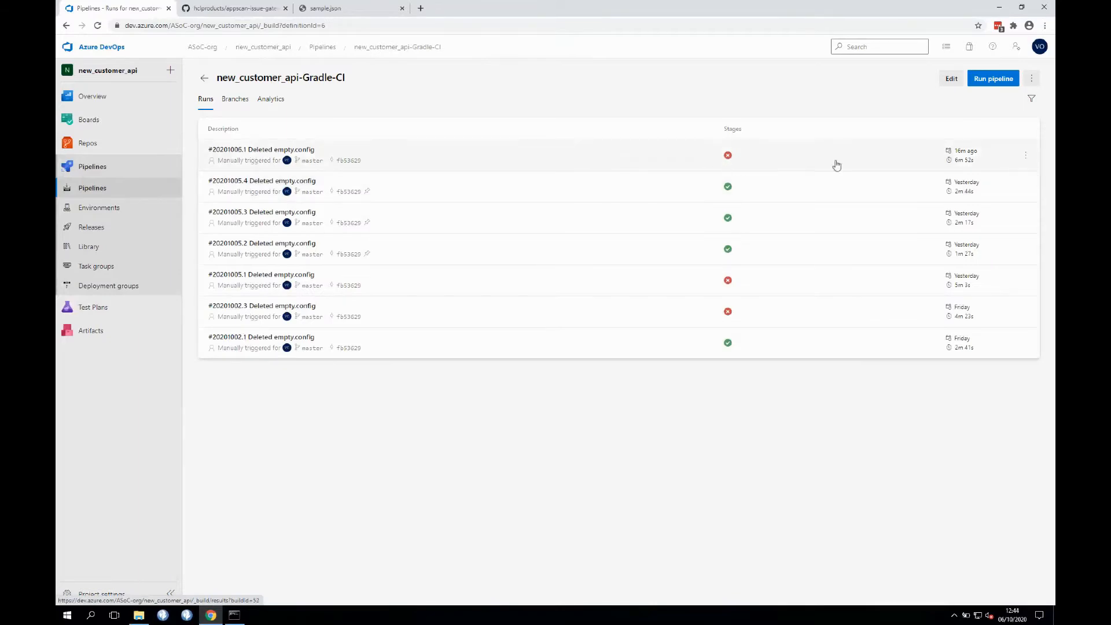
click(951, 79)
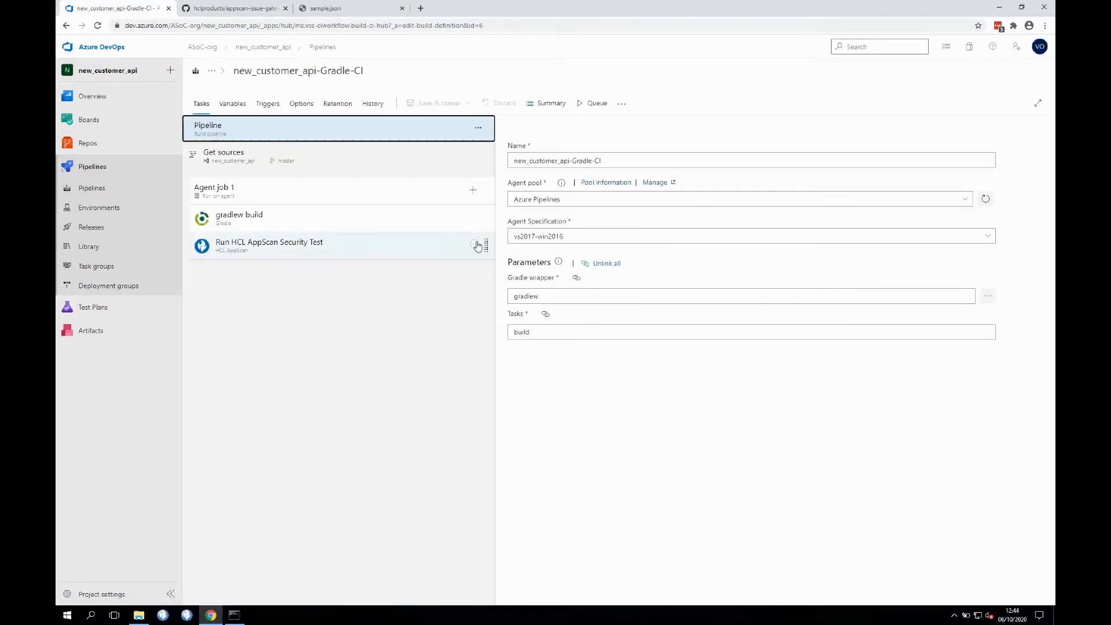
- Add the HCL AppScan security test task to Agent job 1
click(471, 248)
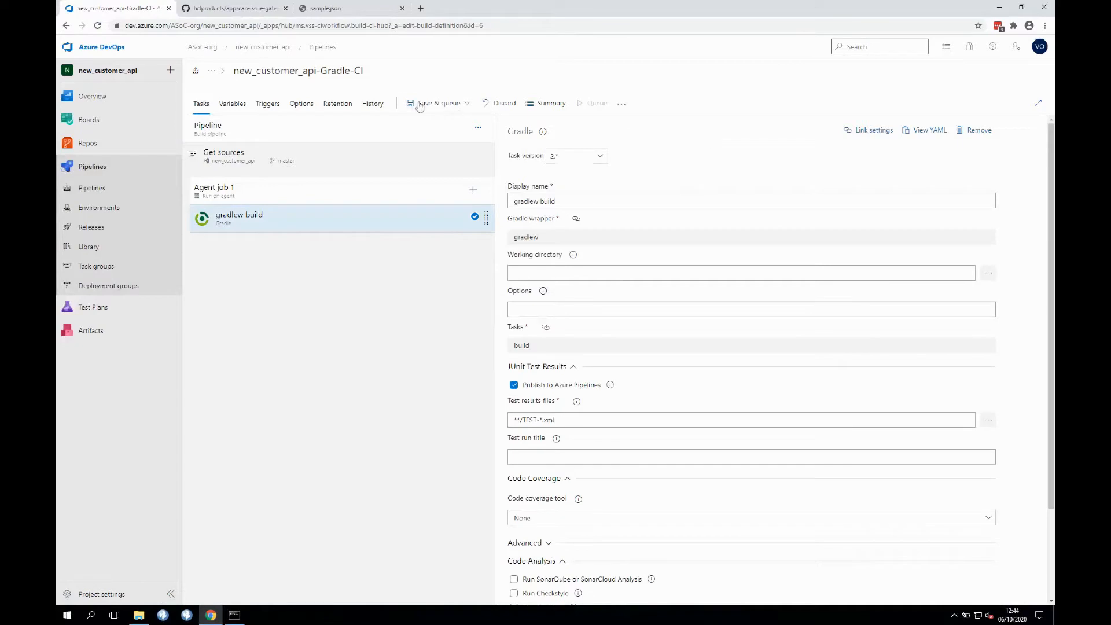
click(471, 191)
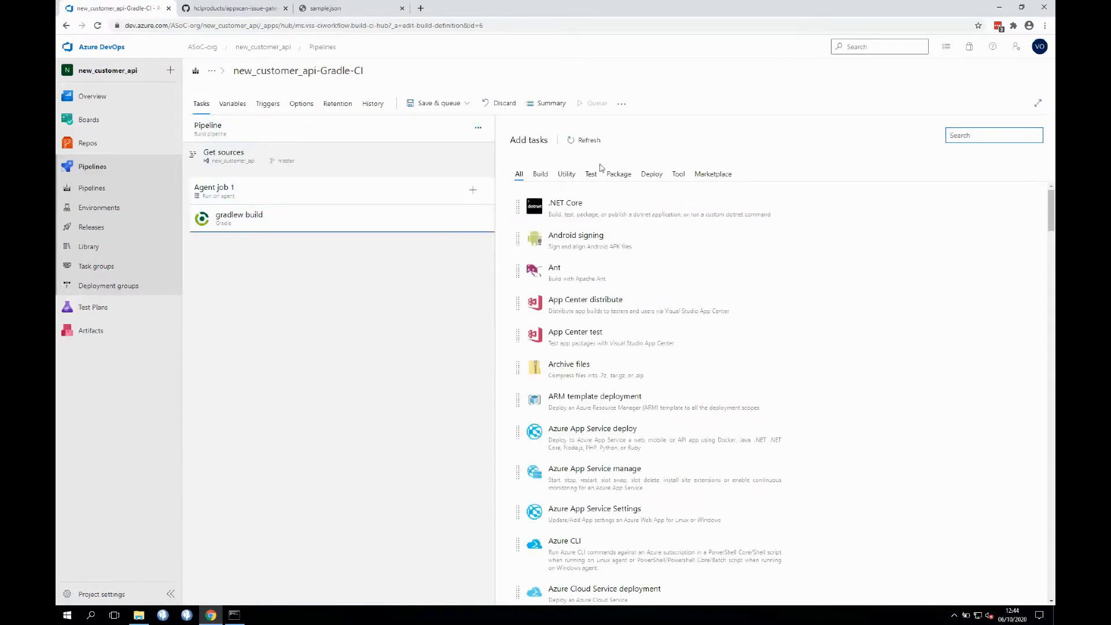
text(AppScan)
mouse_move(668, 188)
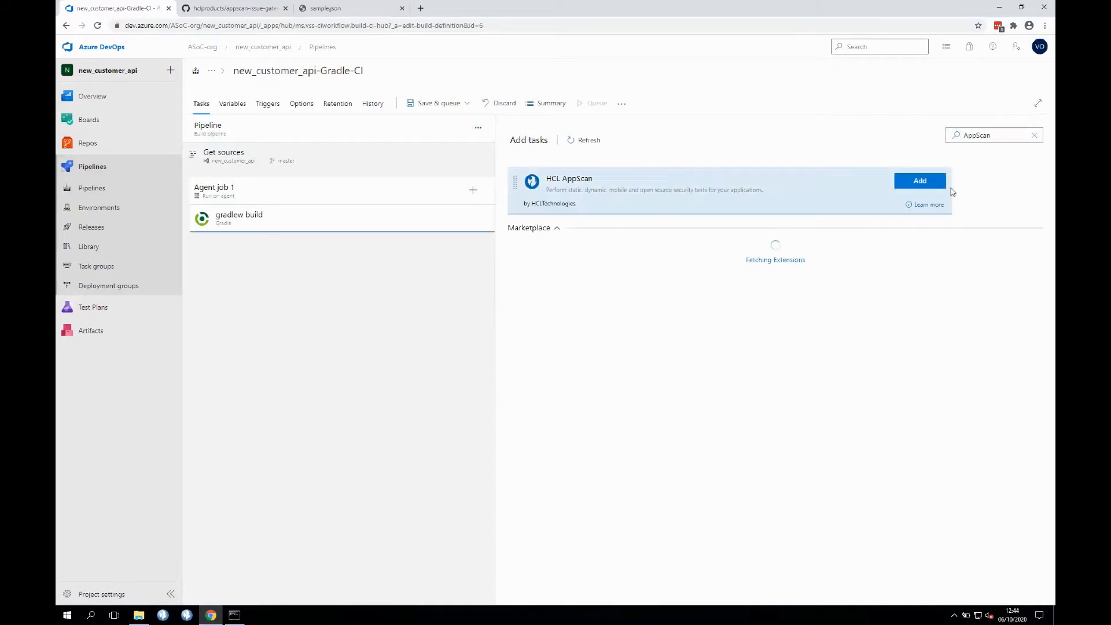
click(919, 181)
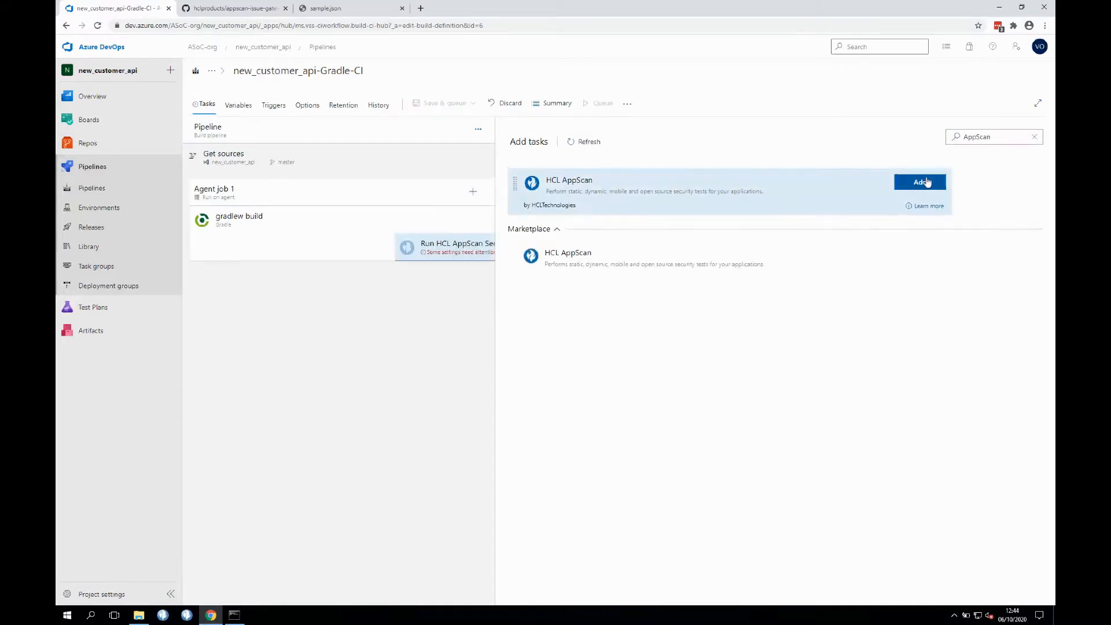
- Set the AppScan task's credentials to HCL ASoC and application to New Customer API
click(422, 243)
click(928, 238)
click(905, 255)
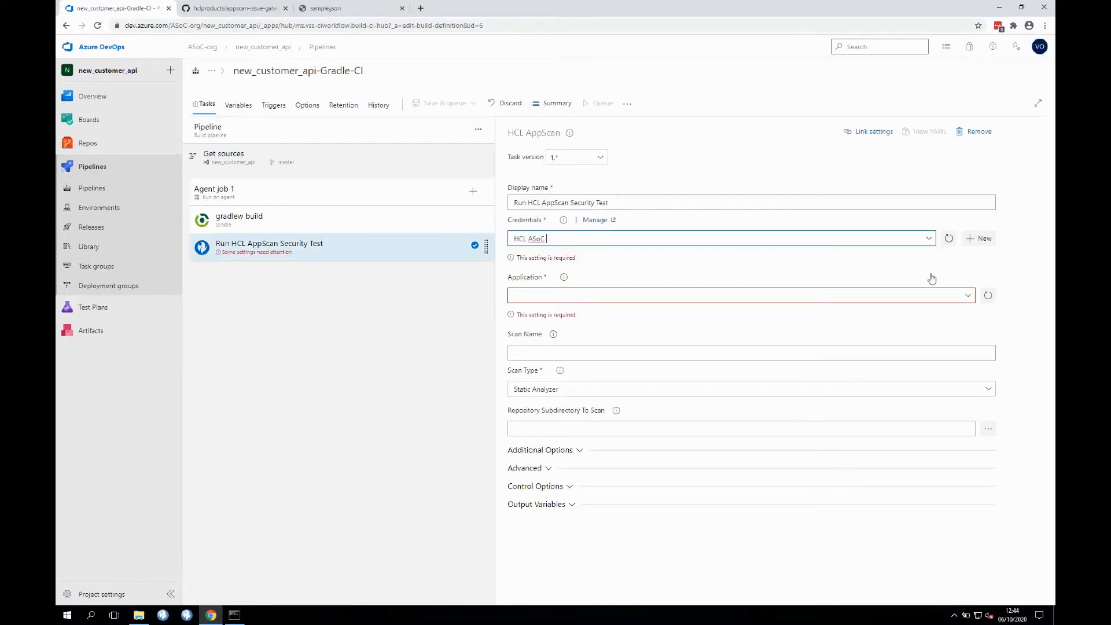
click(964, 281)
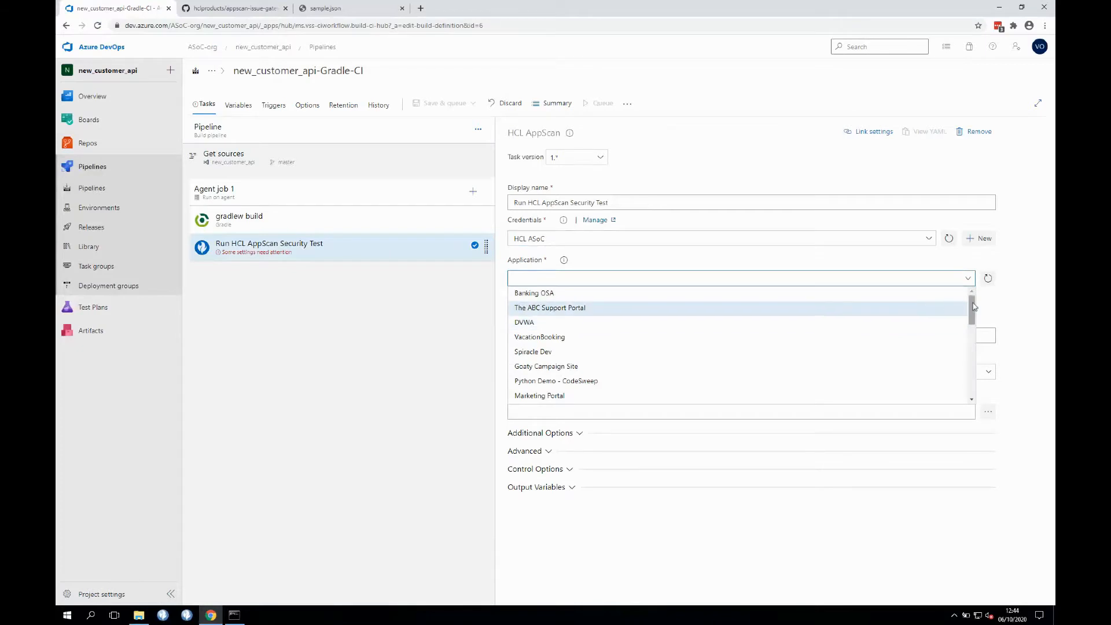
drag(972, 315, 970, 392)
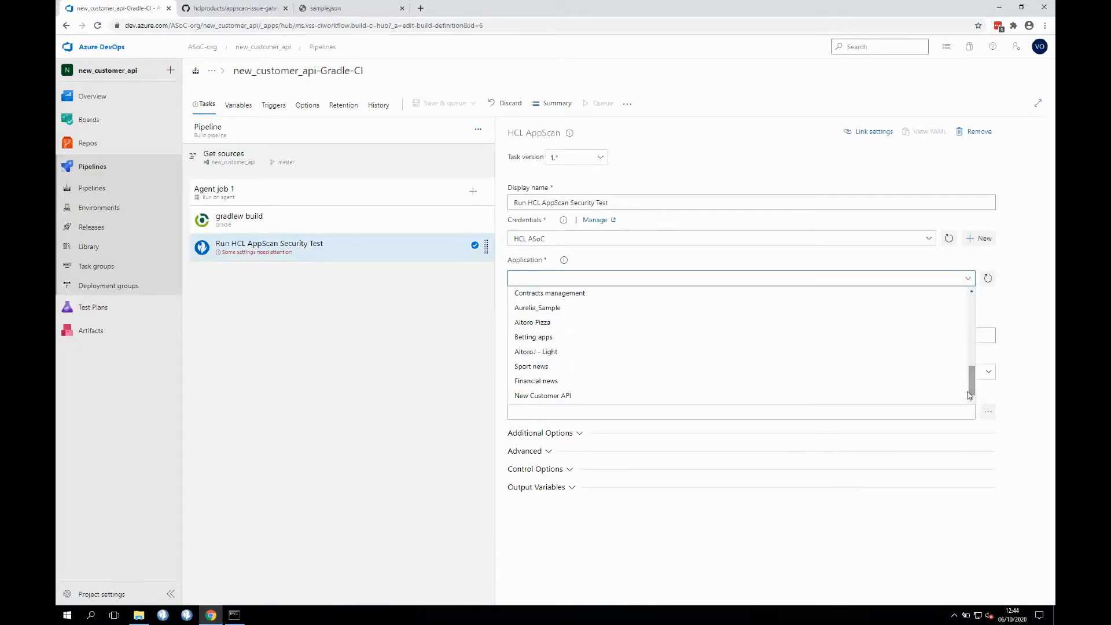
click(848, 396)
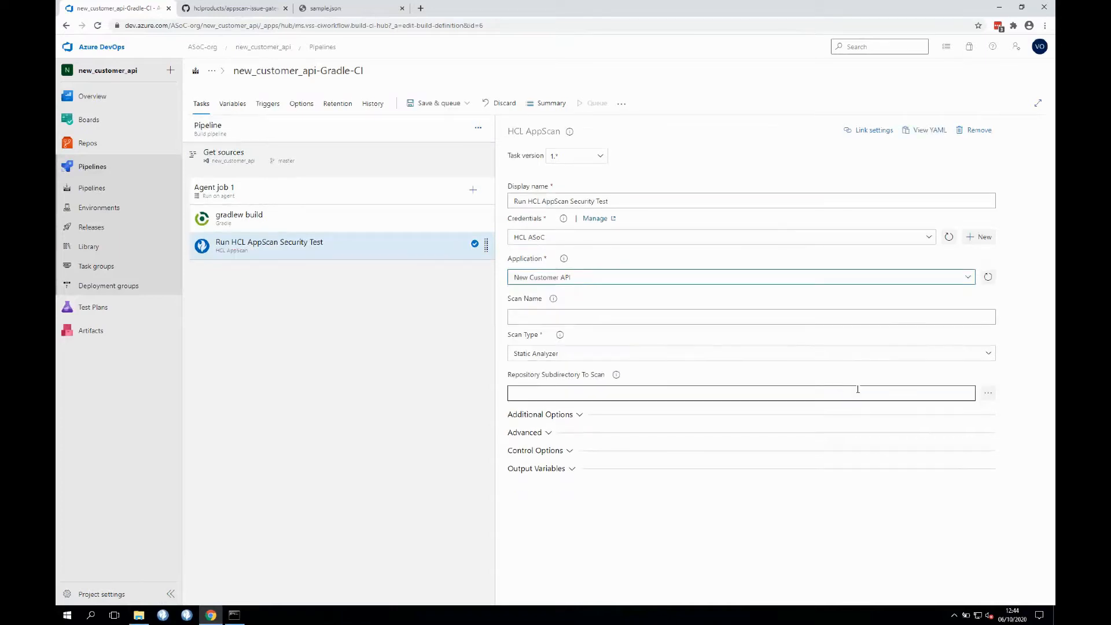
- Enter scan name azureDevOps_new_customer_api and dismiss the meeting reminders
click(988, 318)
text(dev)
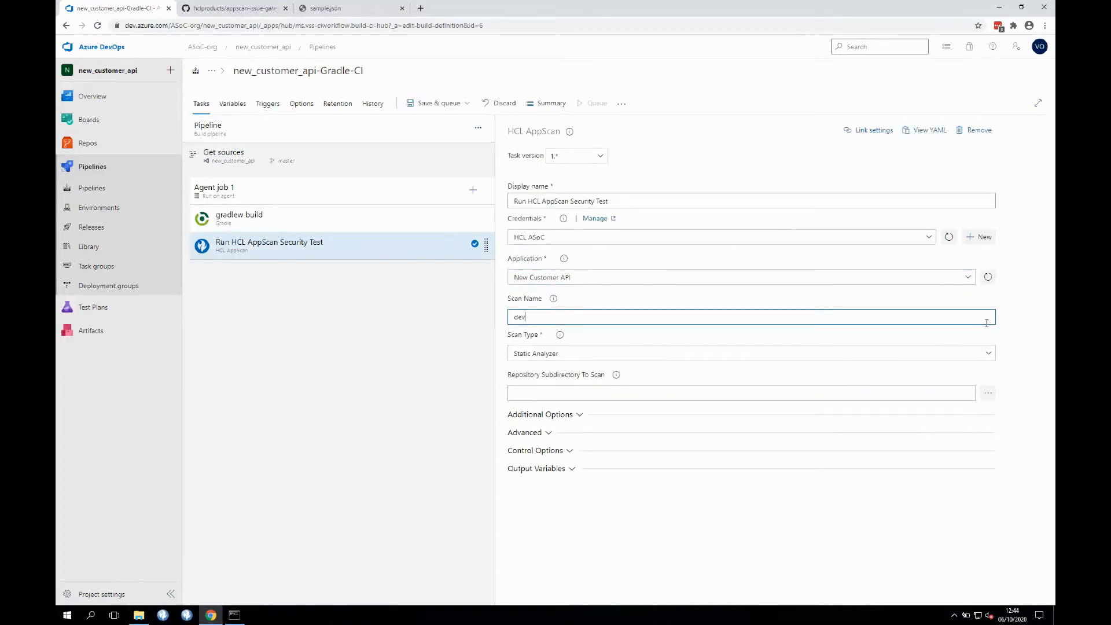
key(BackSpace)
key(BackSpace)
text(azureDeevOps_new_customer_api)
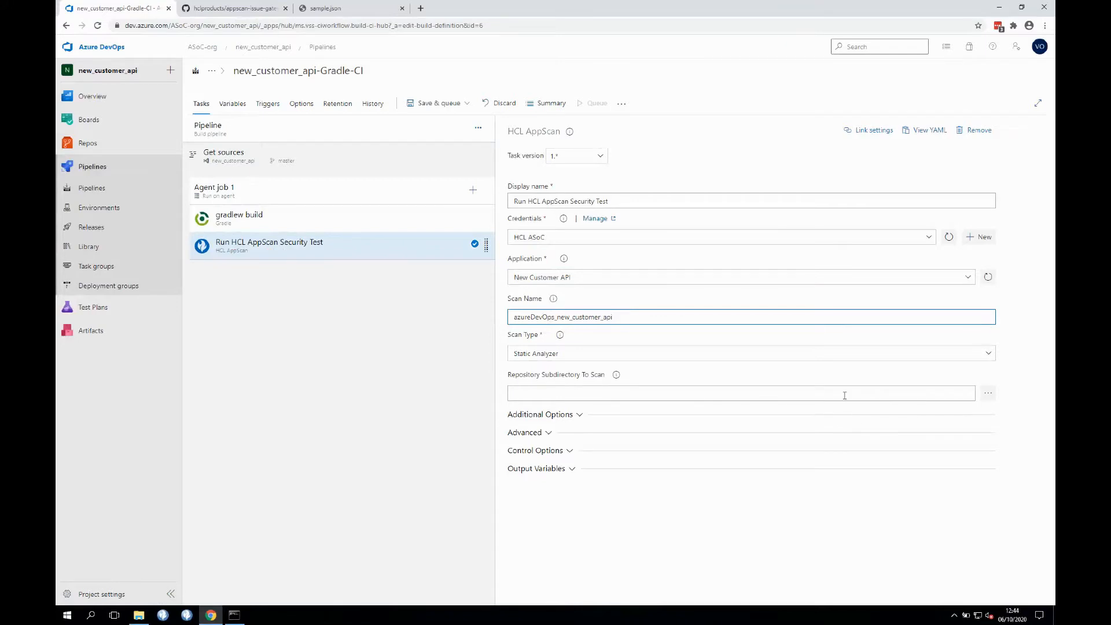
click(849, 340)
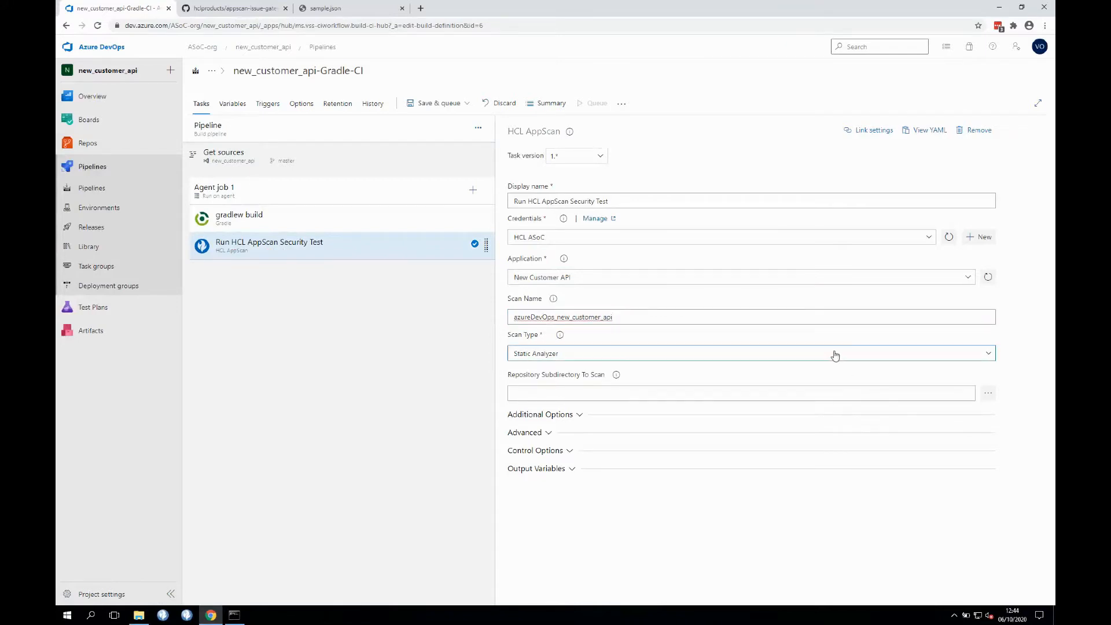
click(874, 392)
click(862, 377)
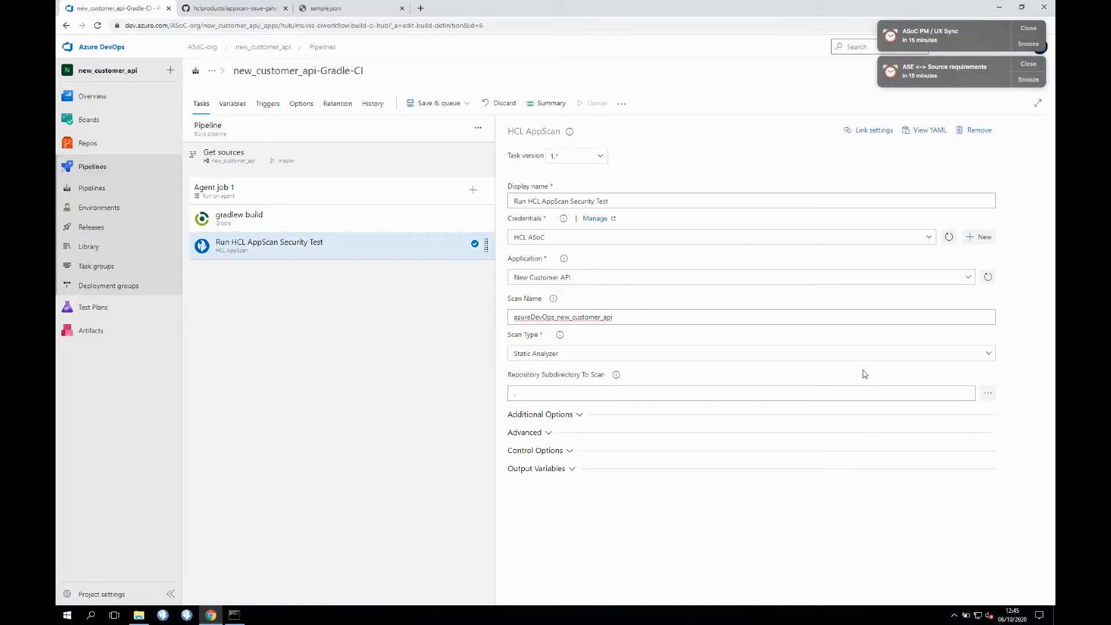
click(1032, 29)
click(1032, 29)
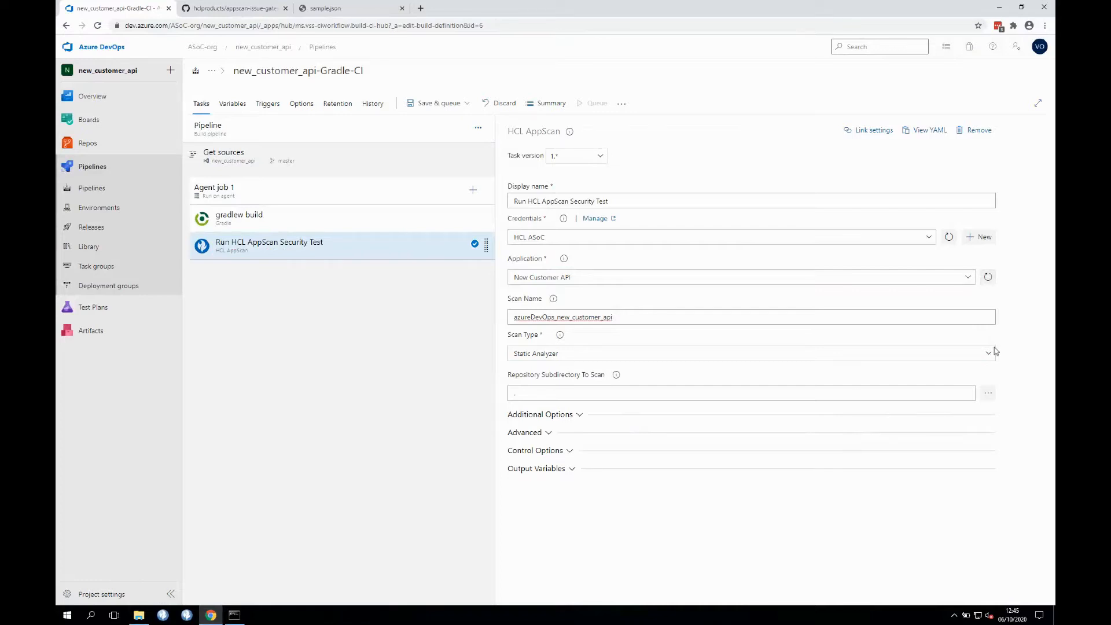
- Set the AppScan task's scan speed to Simple under Additional Options
click(569, 416)
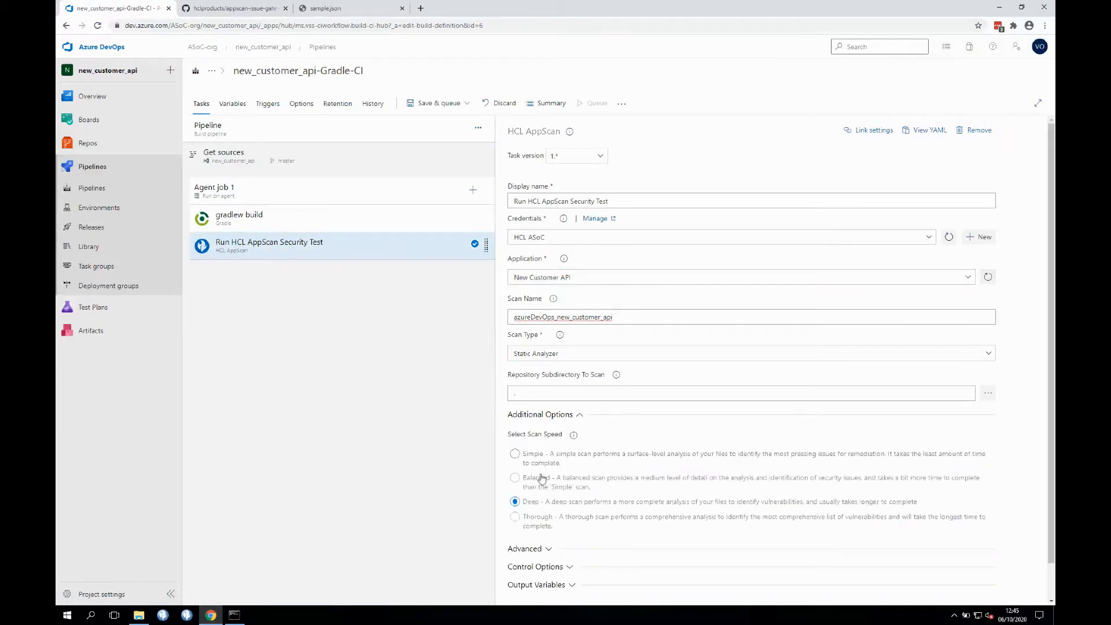
click(515, 453)
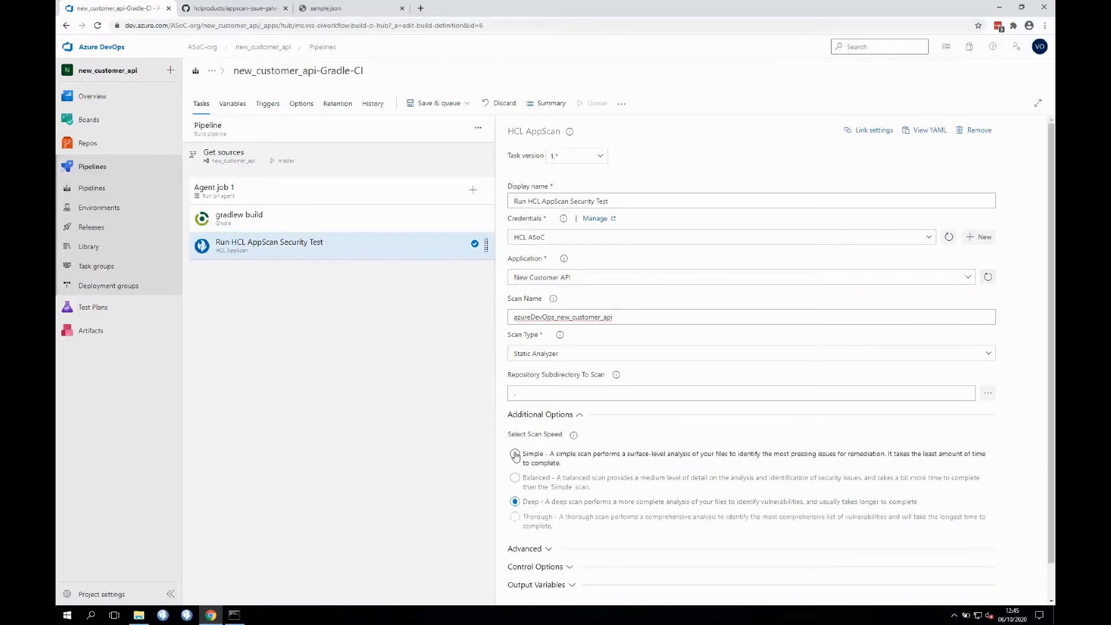
click(575, 418)
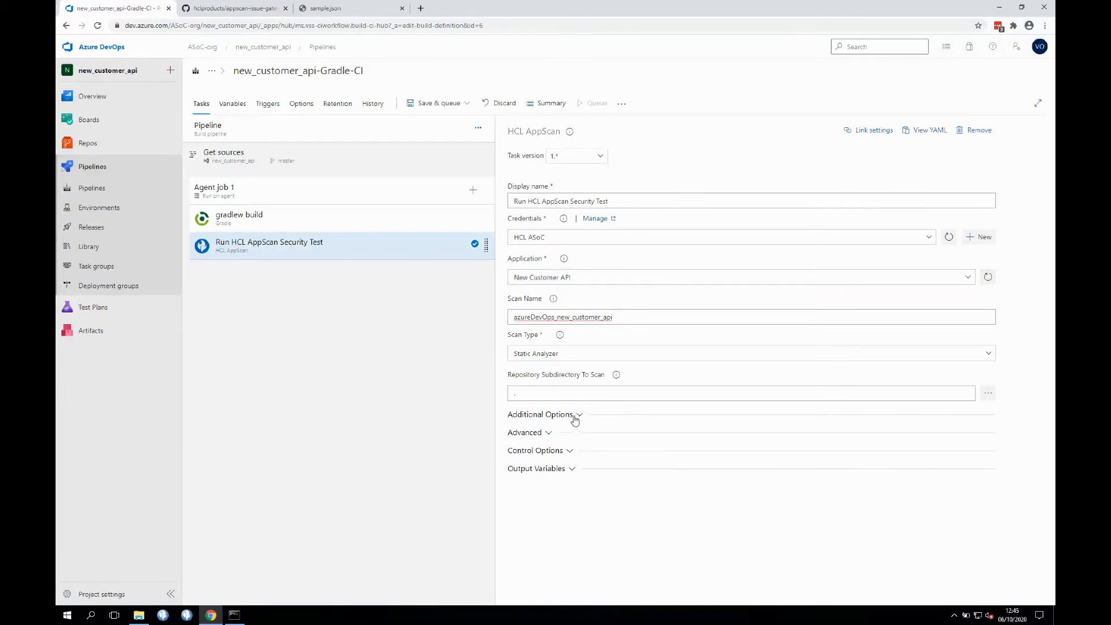
- Enable Fail Build Configuration for noncompliance with application policies under Advanced
click(539, 433)
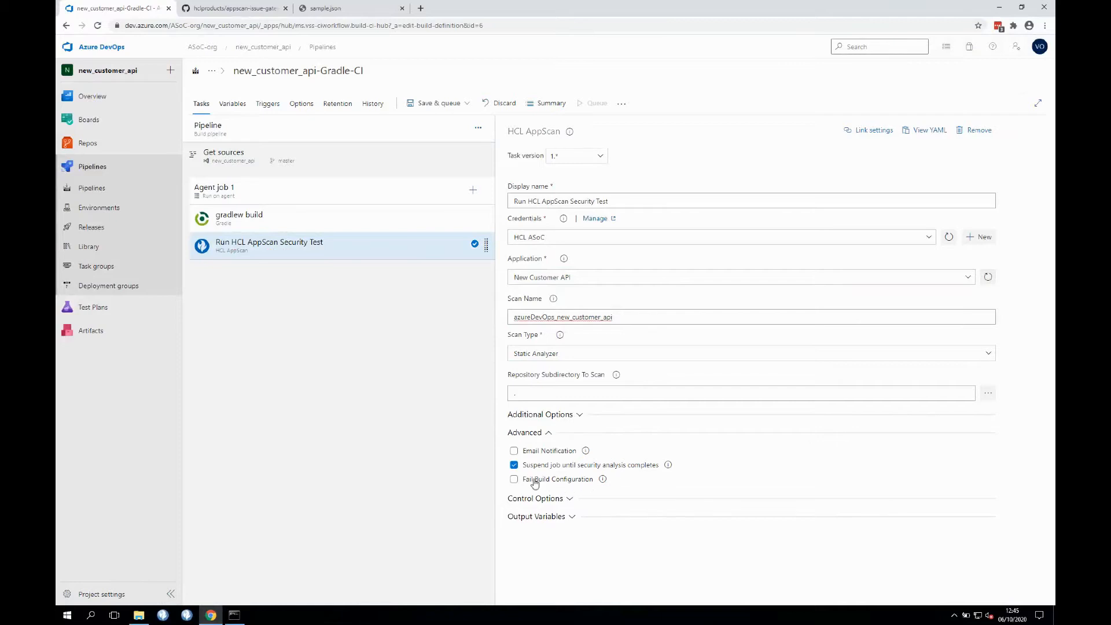
click(514, 481)
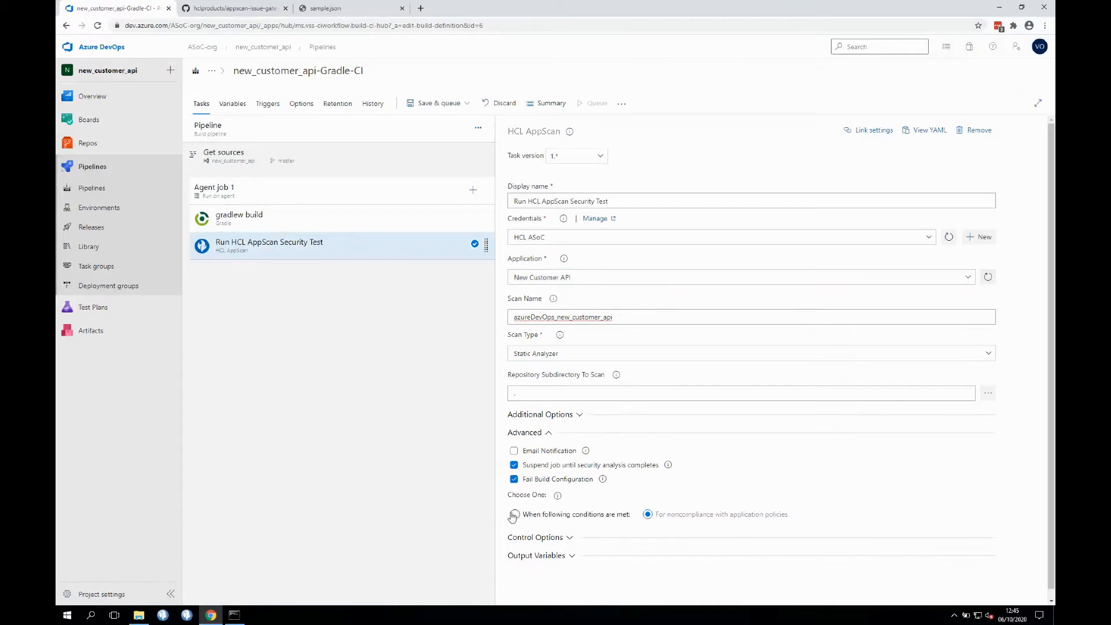
click(512, 515)
scroll(574, 510, down, 2)
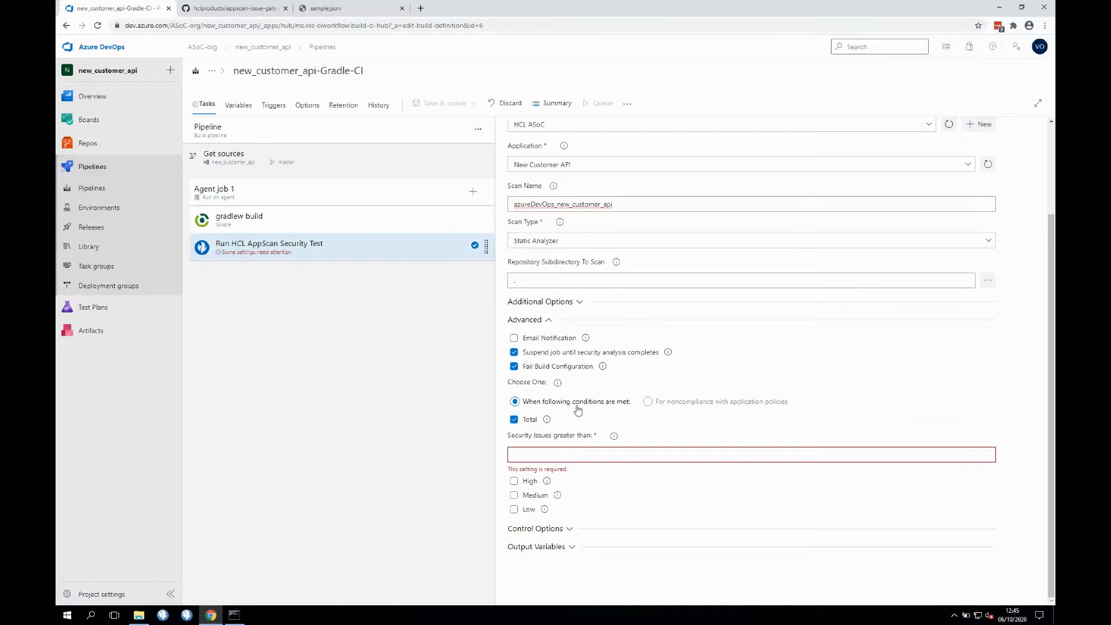
click(645, 402)
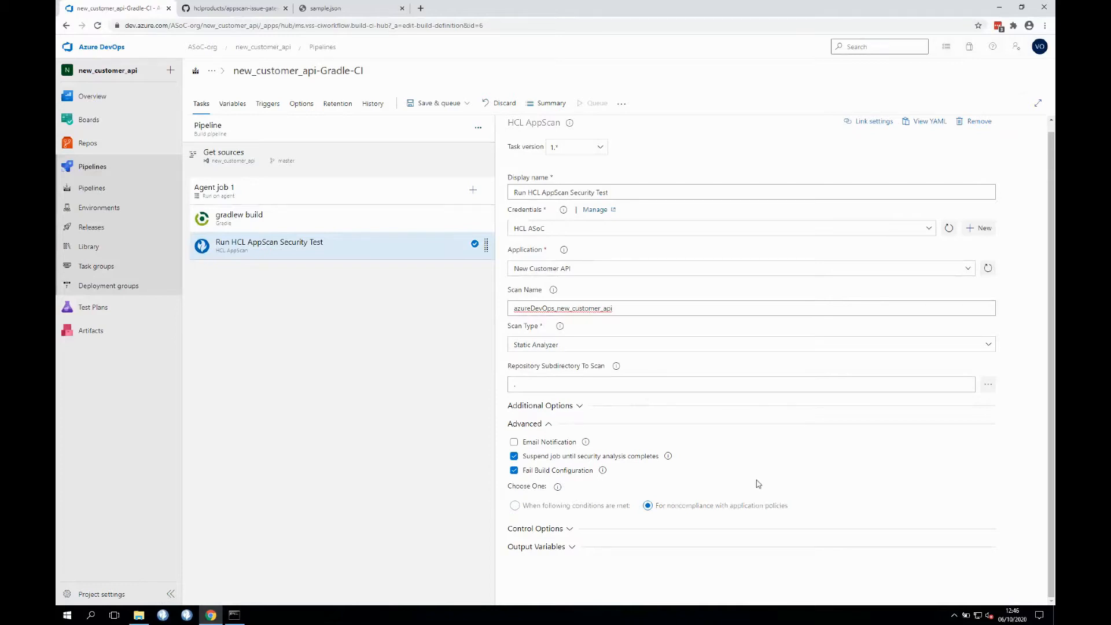
scroll(758, 484, up, 1)
- Save the pipeline with the comment 'Added security gate' and queue a new run
click(443, 103)
click(451, 123)
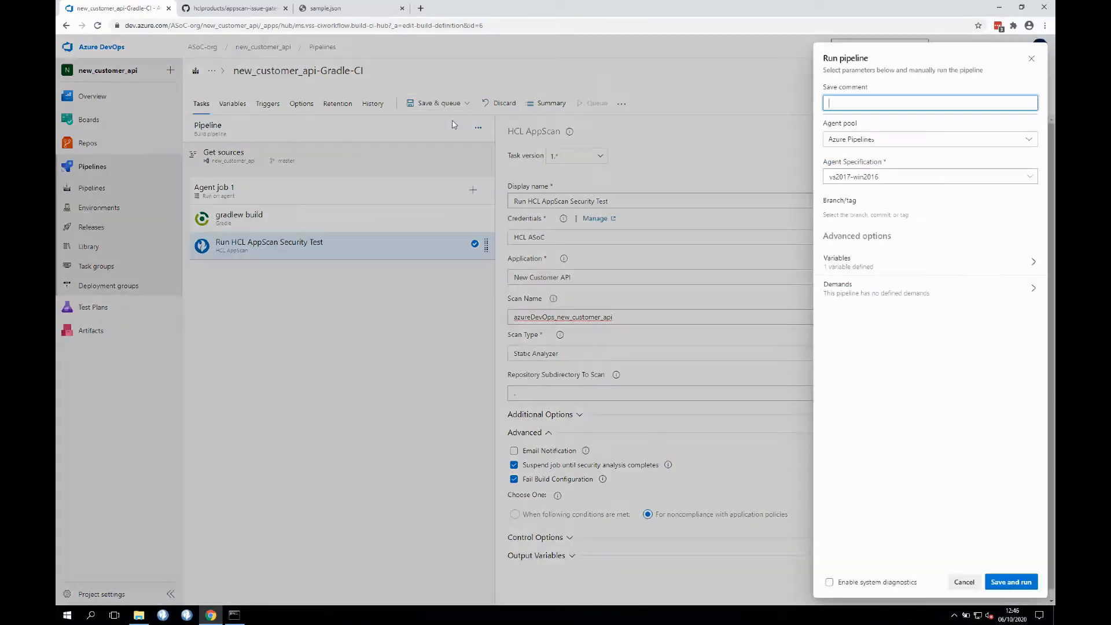
text(Added )
text(secr)
text(rity )
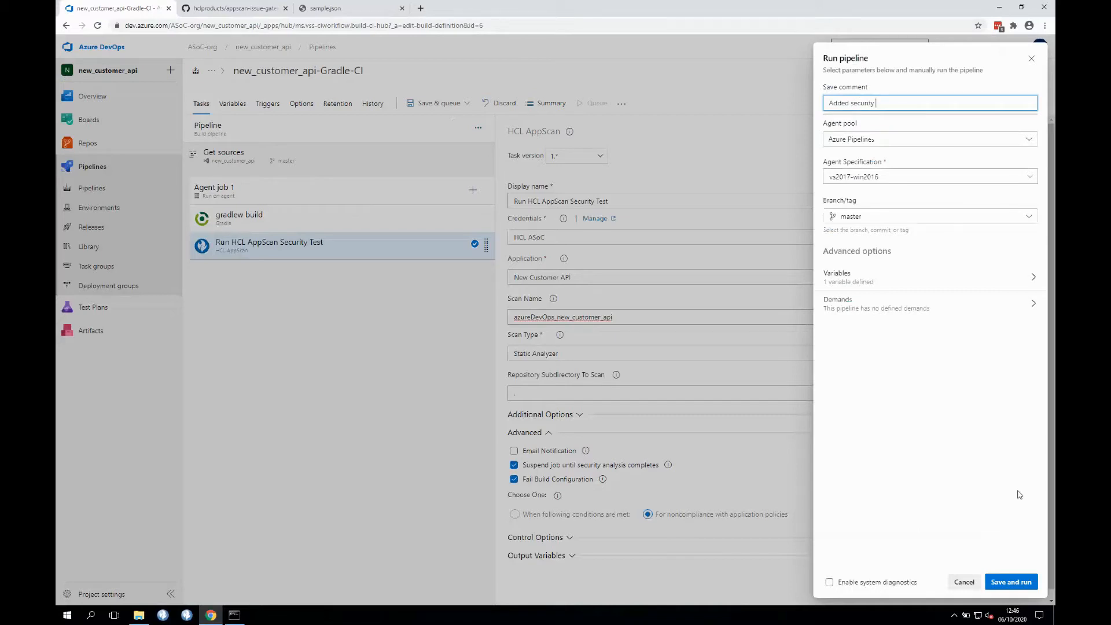
text(gate)
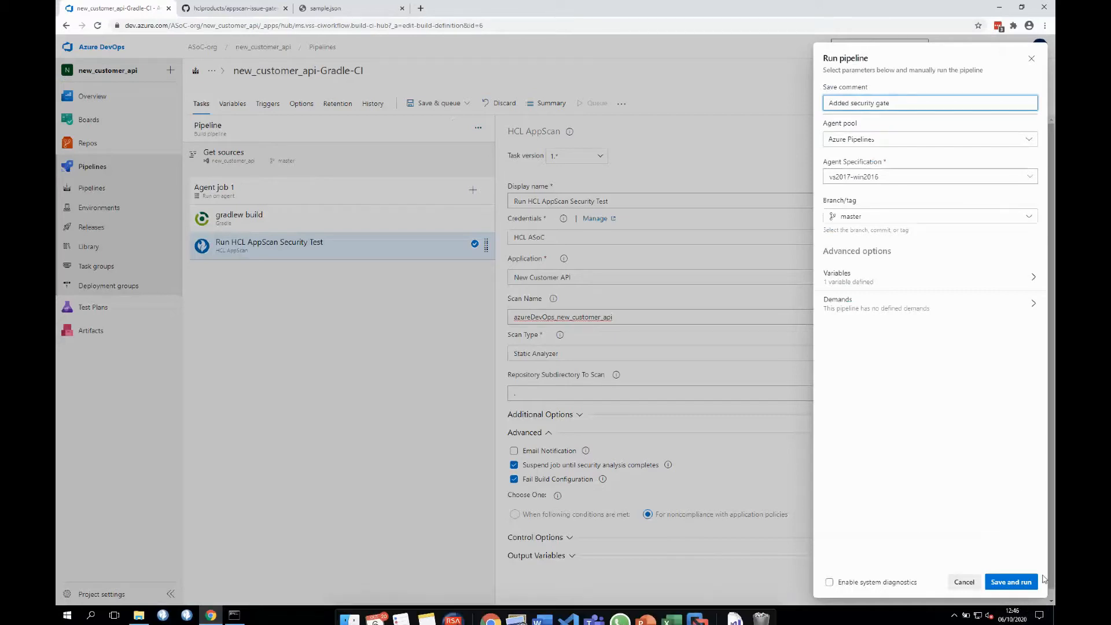
click(1021, 587)
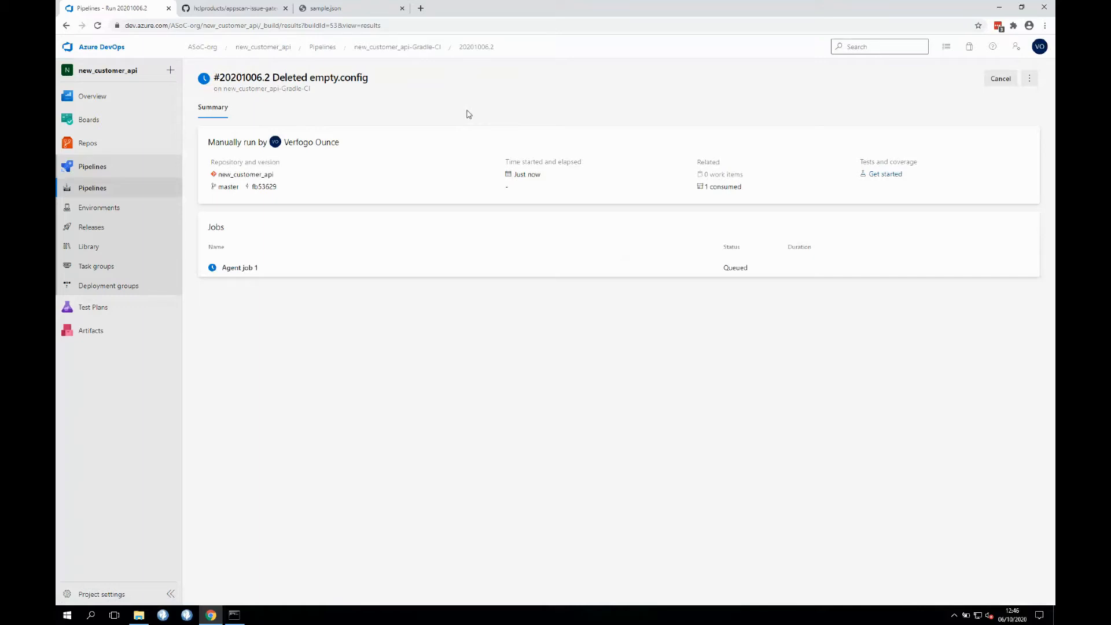
- Check failed run #20201006.1's AppScan error log, then open its HCL AppScan Report
click(428, 48)
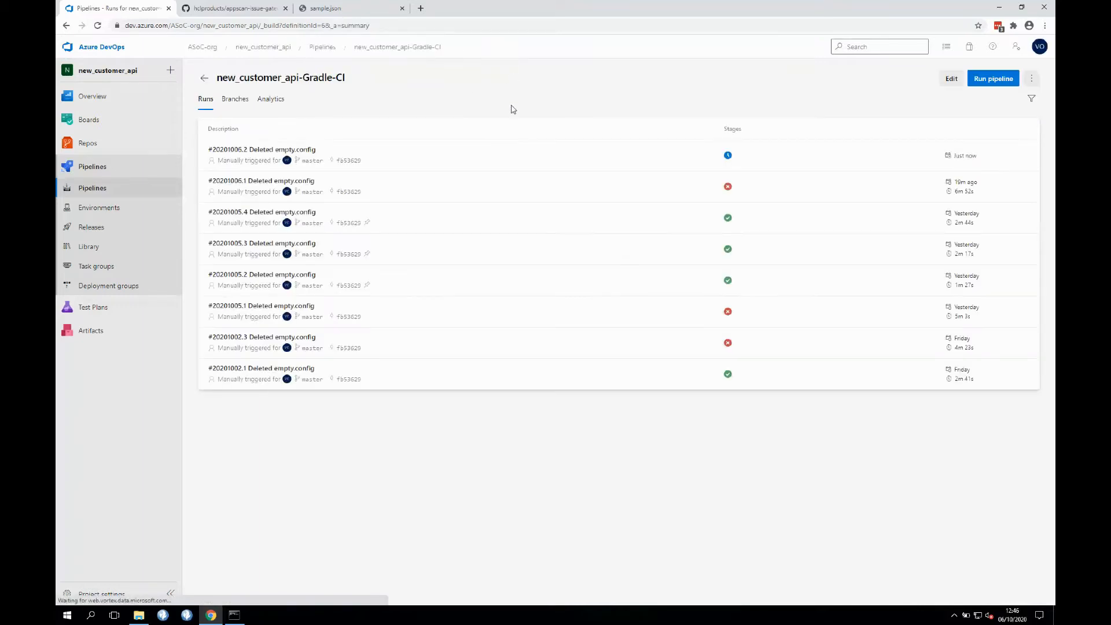
click(528, 186)
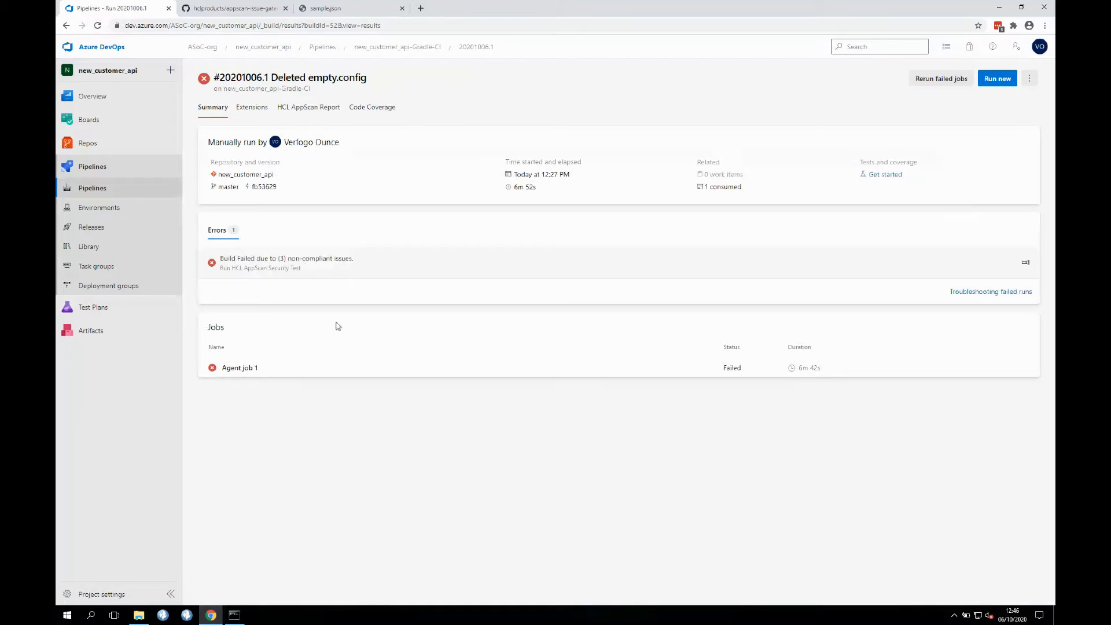
click(299, 268)
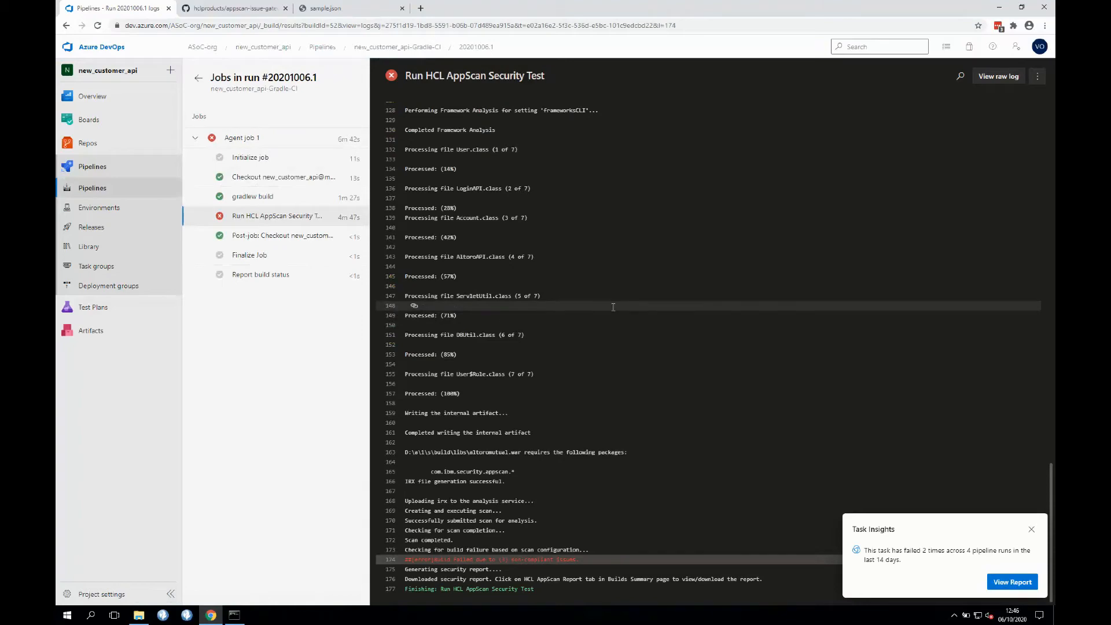
scroll(612, 307, up, 15)
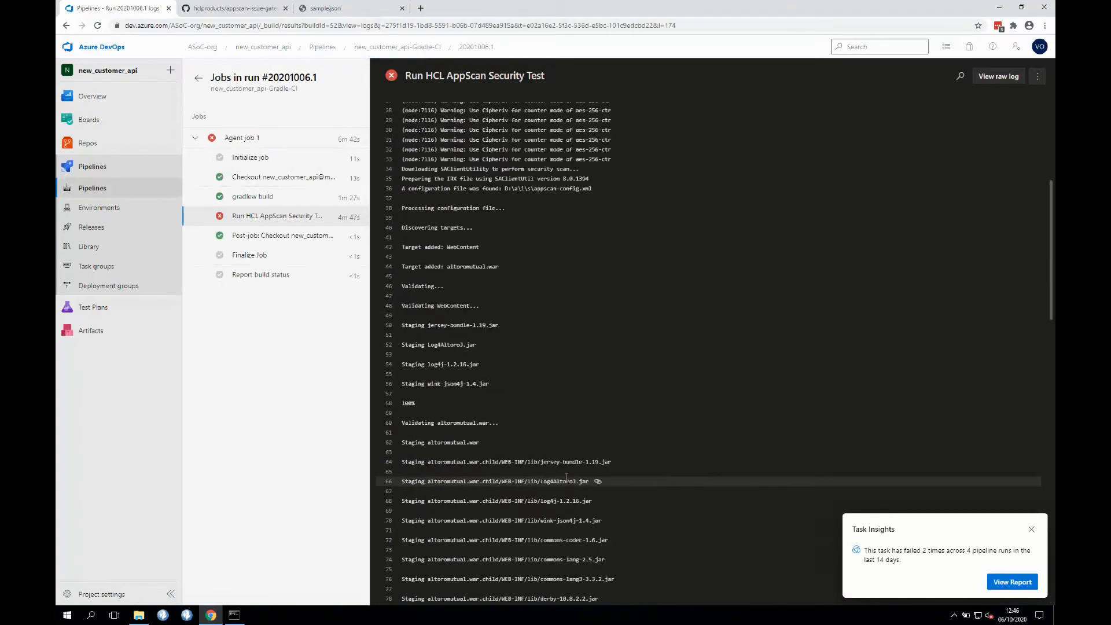
scroll(566, 476, up, 3)
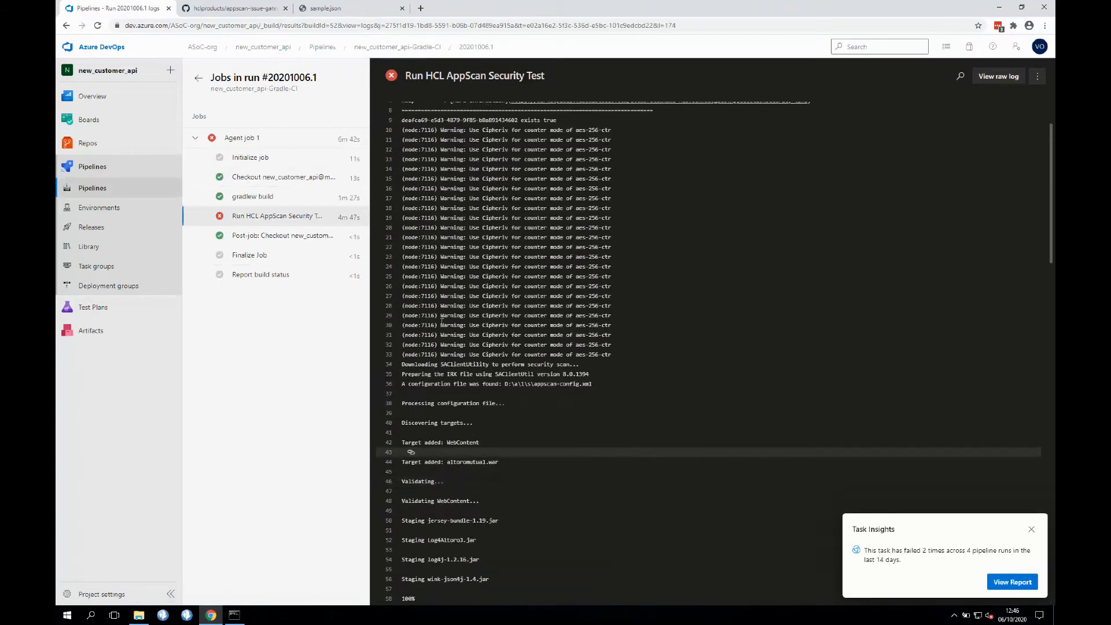
click(196, 79)
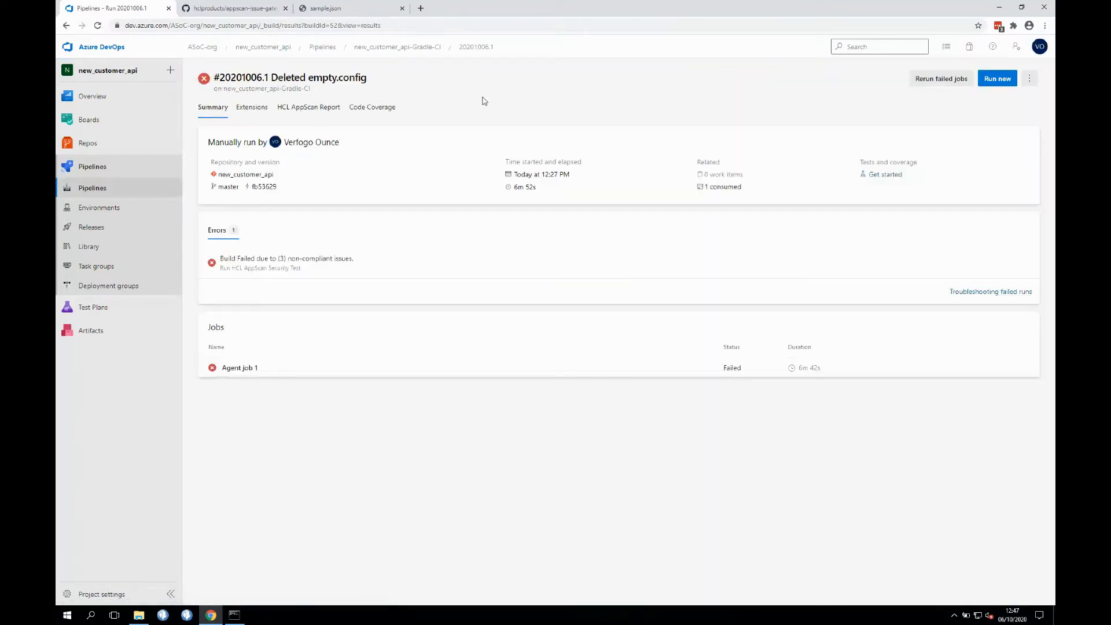
click(310, 107)
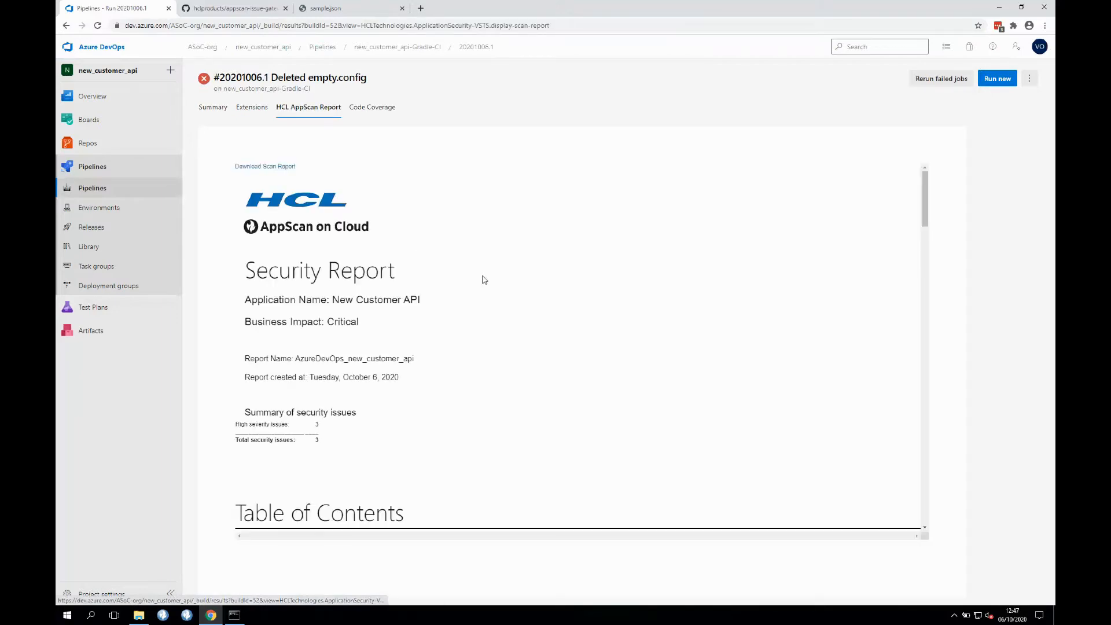
- Scroll through the 3 high-severity SQL injection issues, then return to new_customer_api-Gradle-CI runs
scroll(484, 280, down, 1)
scroll(485, 280, down, 20)
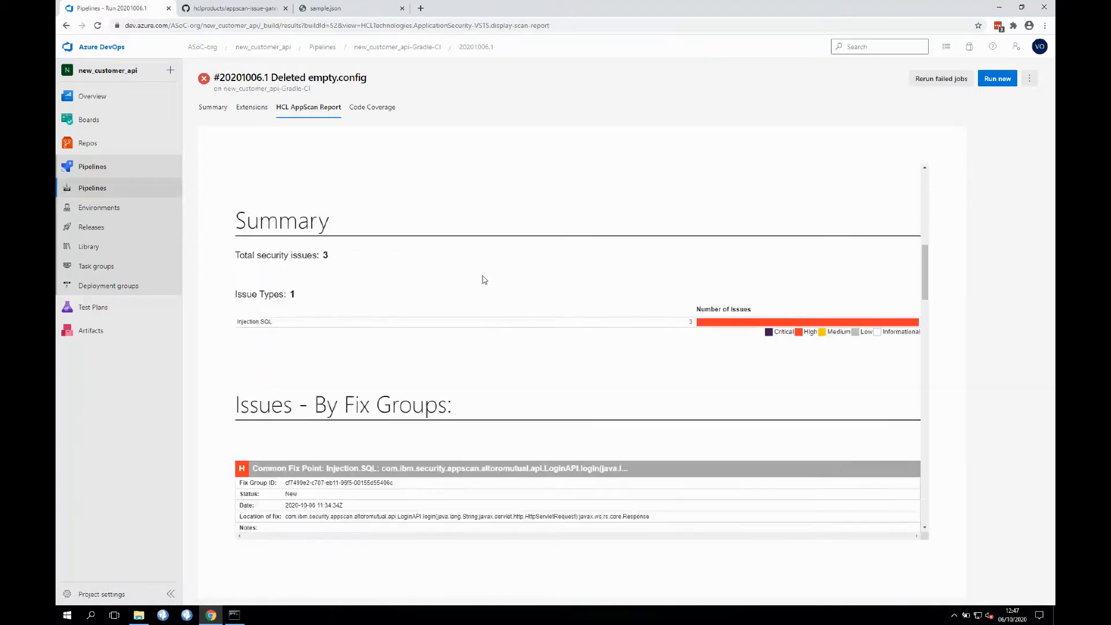
scroll(484, 280, down, 2)
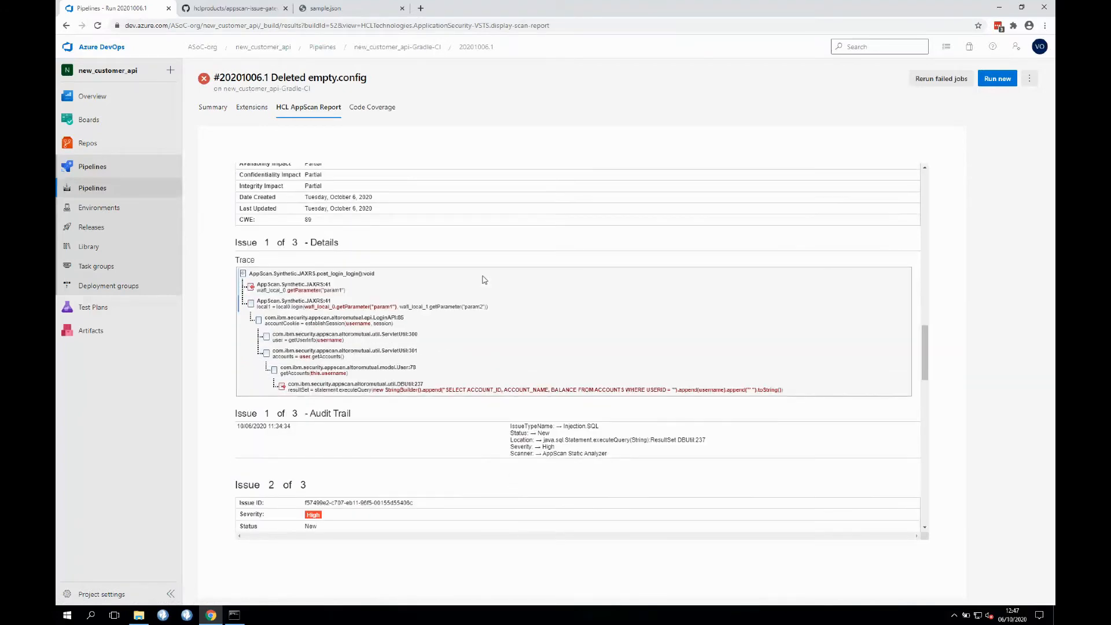
scroll(484, 280, down, 6)
scroll(484, 280, down, 2)
scroll(484, 280, up, 20)
scroll(484, 280, up, 10)
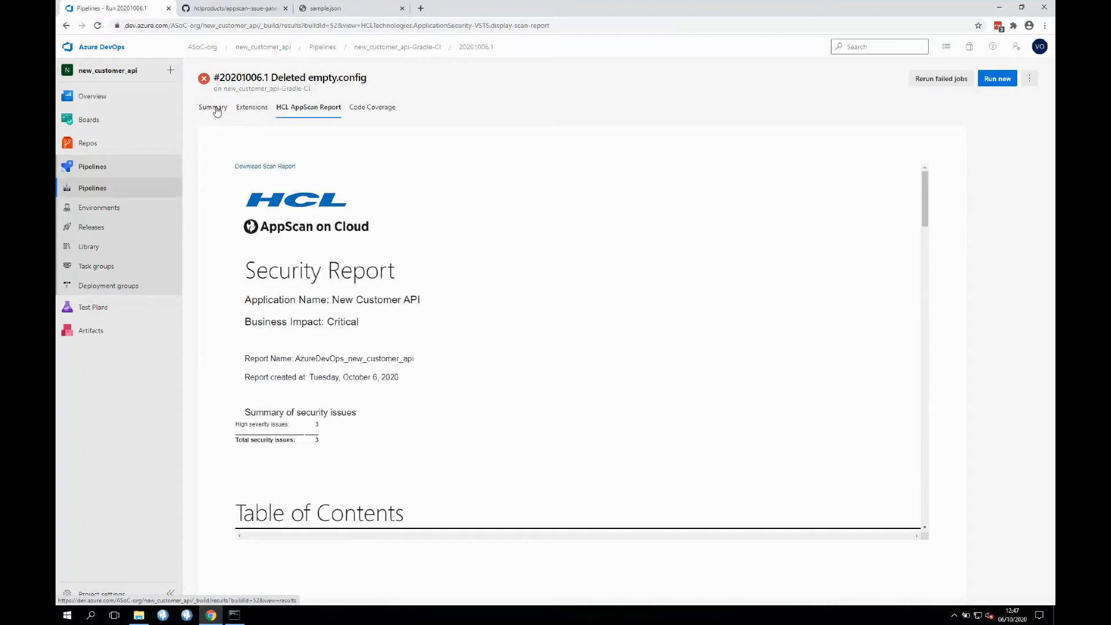
click(388, 47)
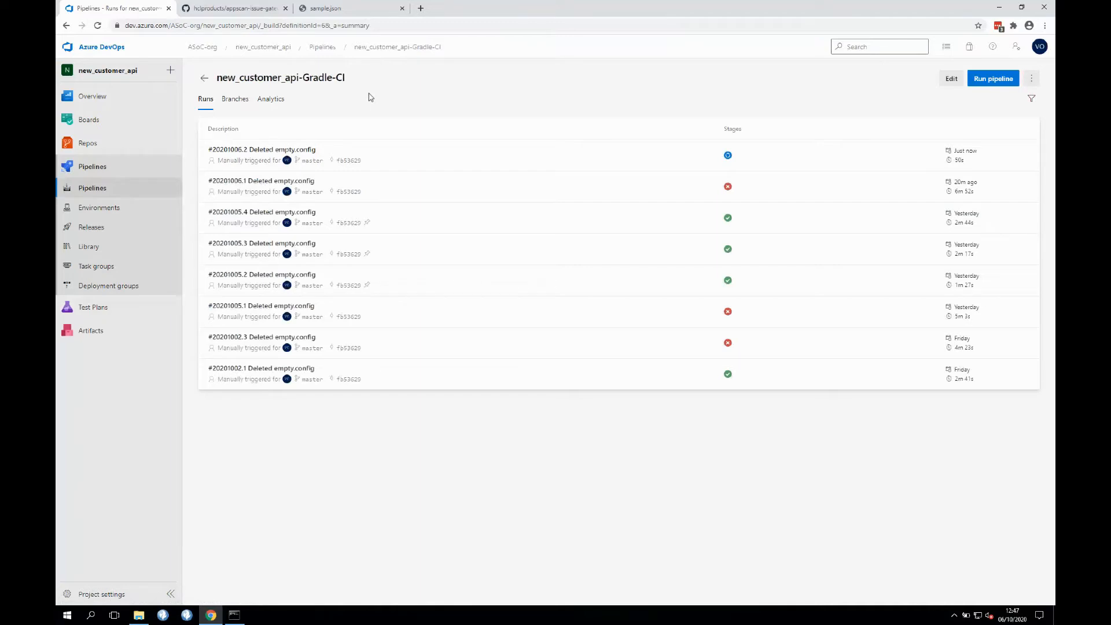
- Select Injection.SQL work items 25, 26 and 27 in Boards and delete them
click(122, 122)
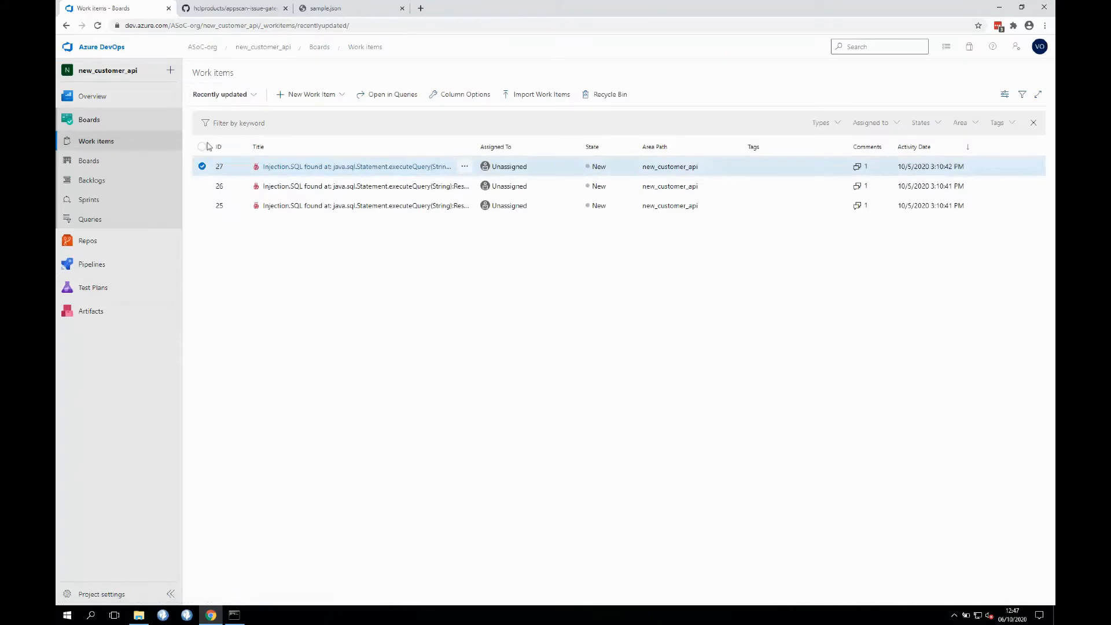
click(202, 147)
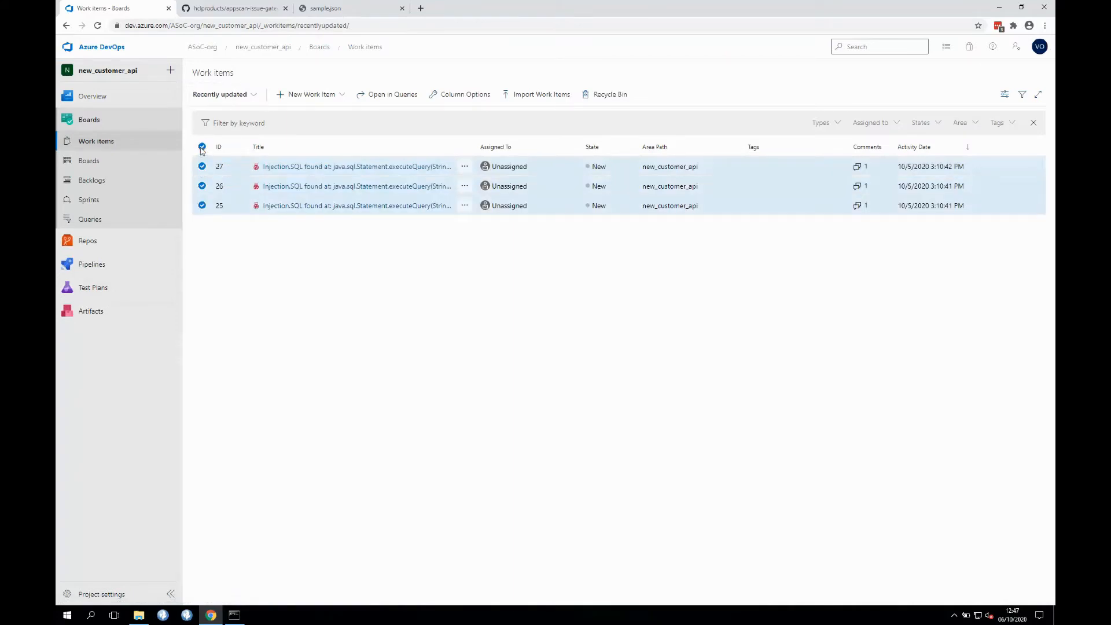
click(621, 97)
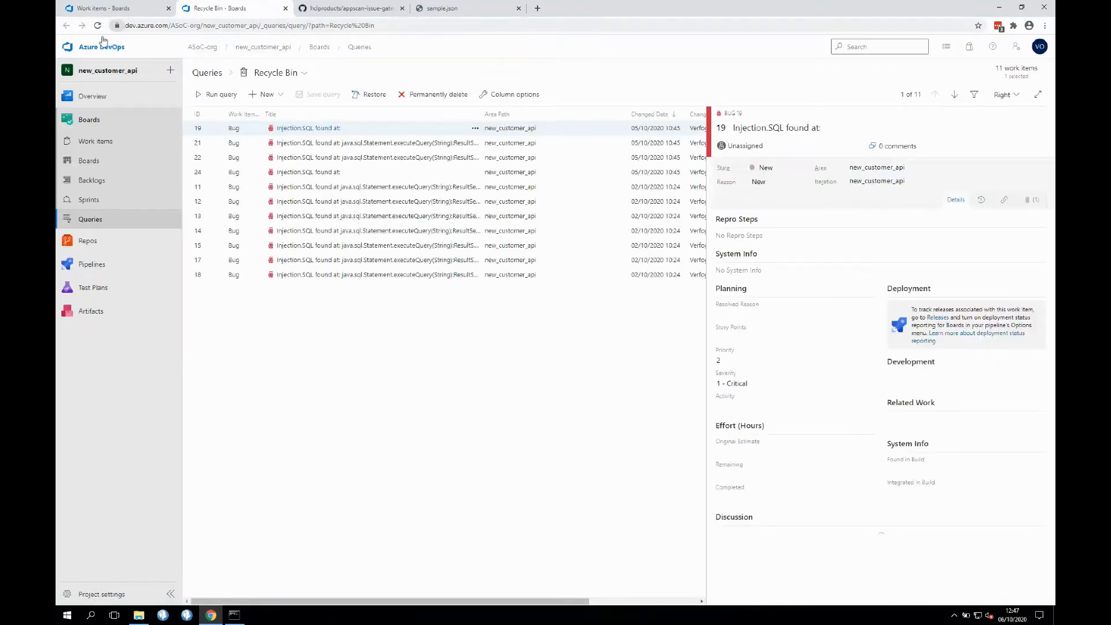
click(95, 141)
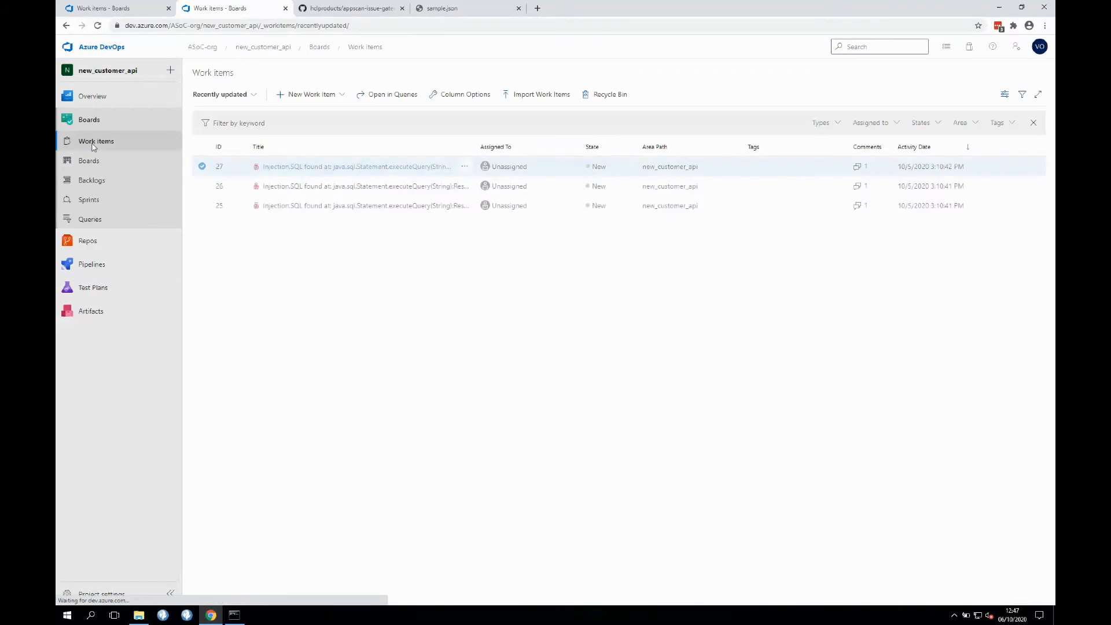
click(202, 146)
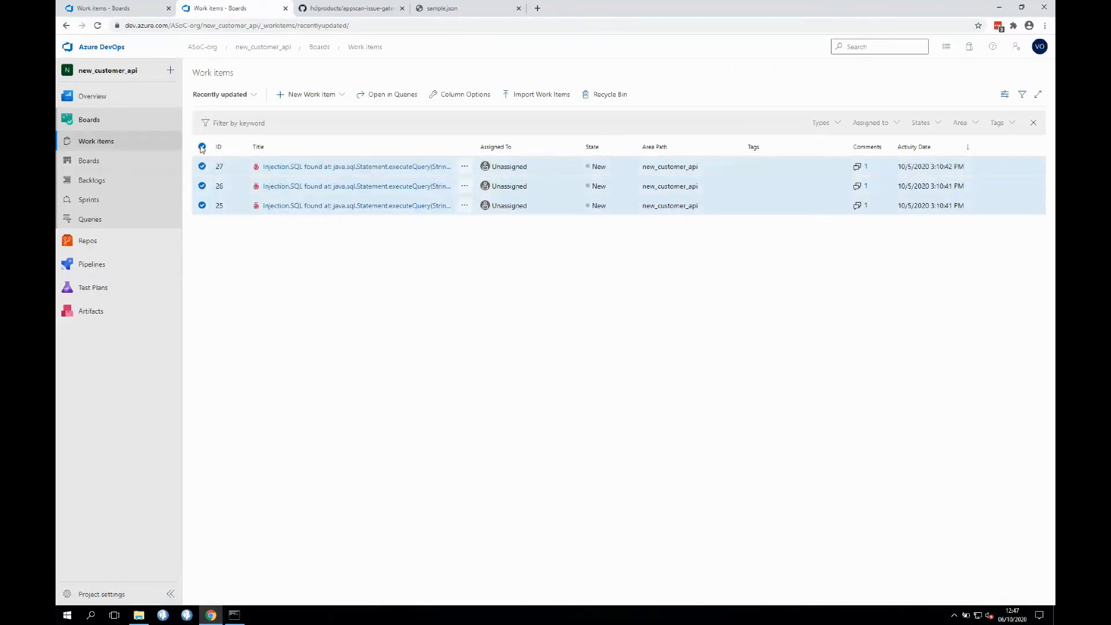
click(463, 167)
click(508, 232)
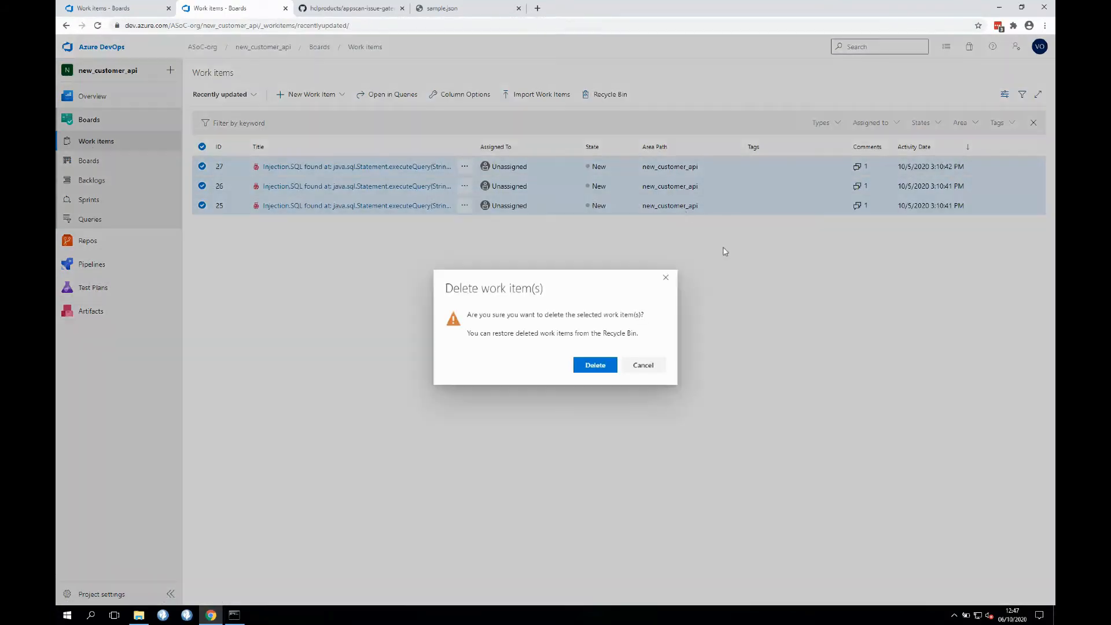
click(596, 366)
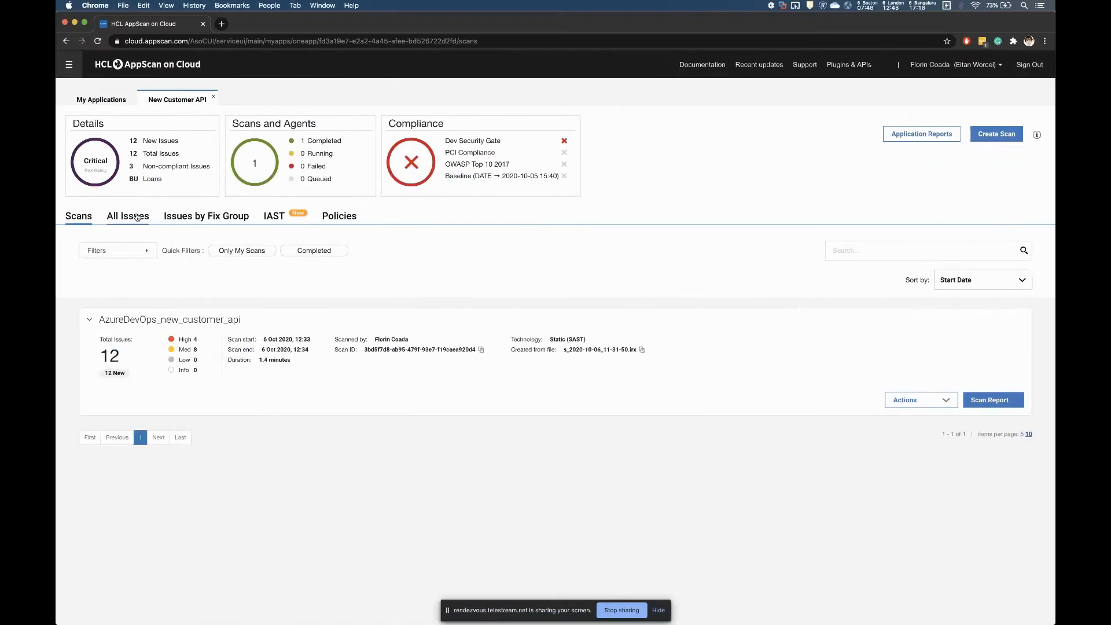
- Show all 12 New Customer API issues, then reapply the Non-Compliant filter
click(138, 218)
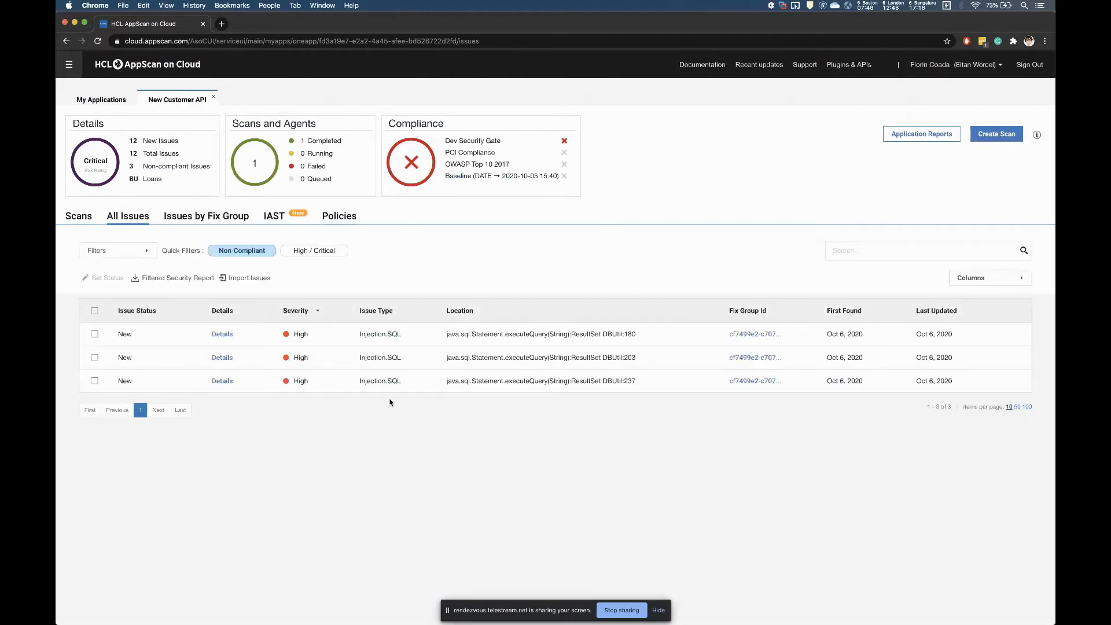
click(254, 255)
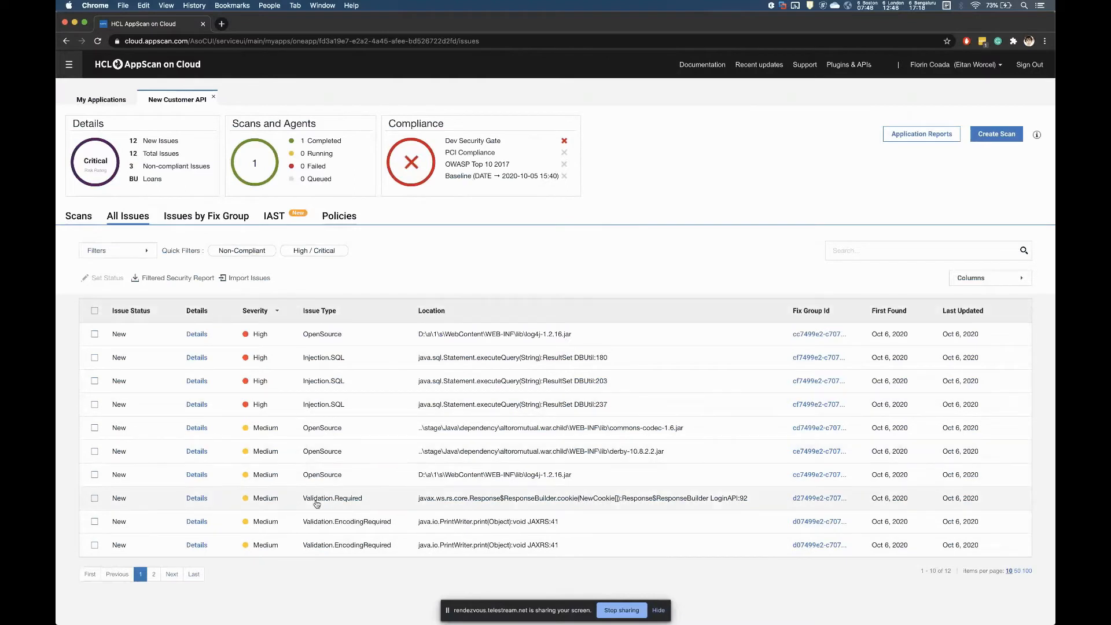
click(228, 251)
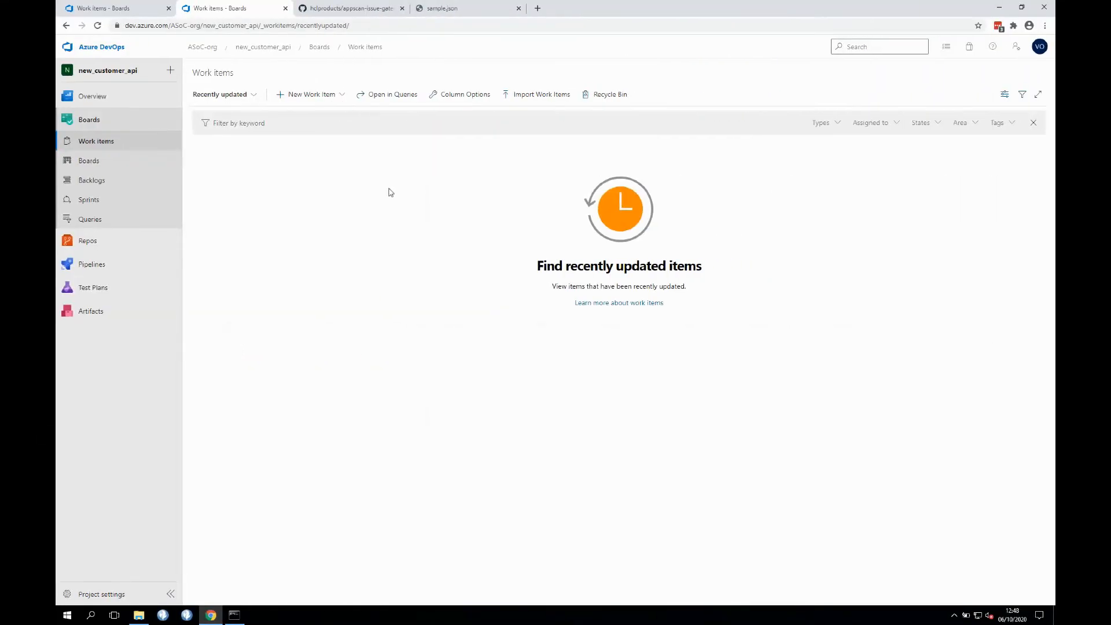
- Copy the entire JSON configuration from sample.json
click(447, 9)
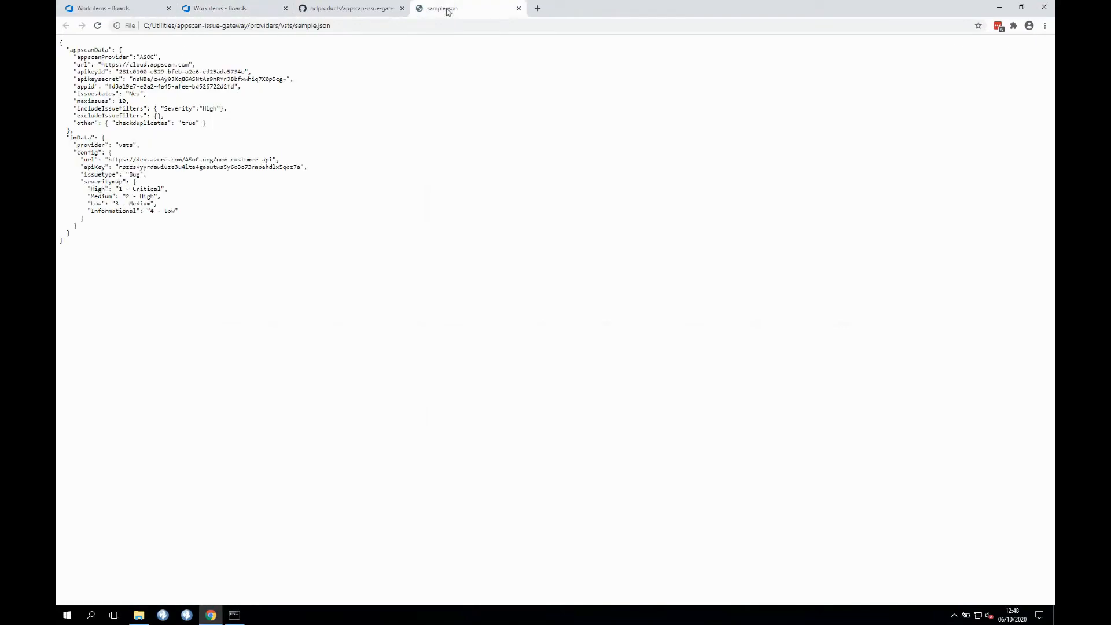
click(341, 27)
click(180, 191)
drag(97, 263, 60, 20)
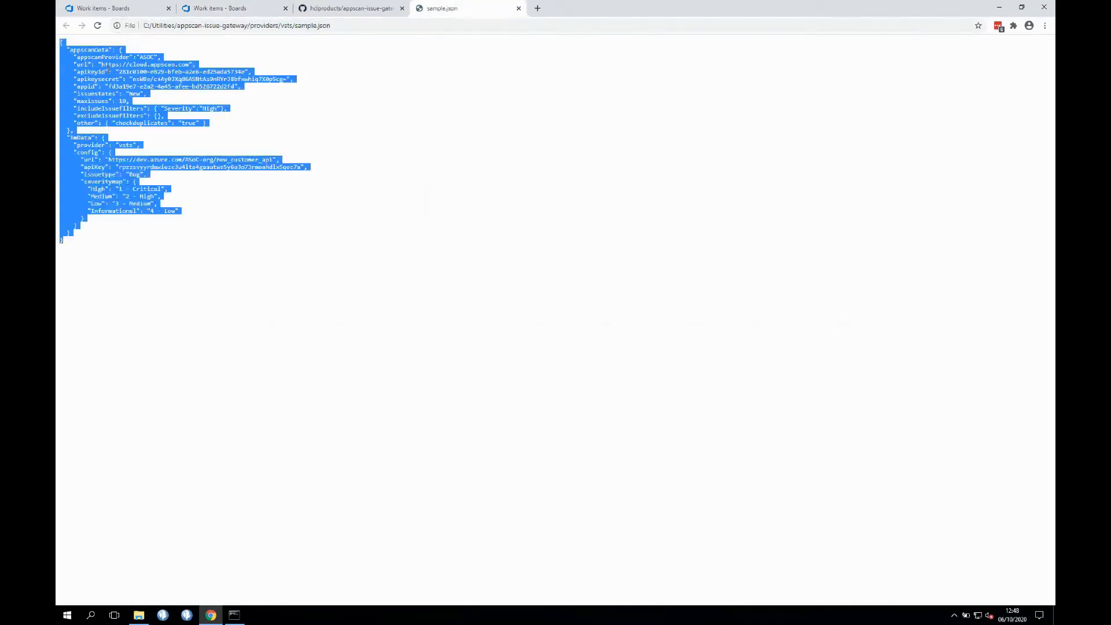
right_click(107, 72)
click(140, 80)
click(523, 55)
- Paste the JSON as the POST /v2/issues/pushjobs request body and submit it
click(538, 8)
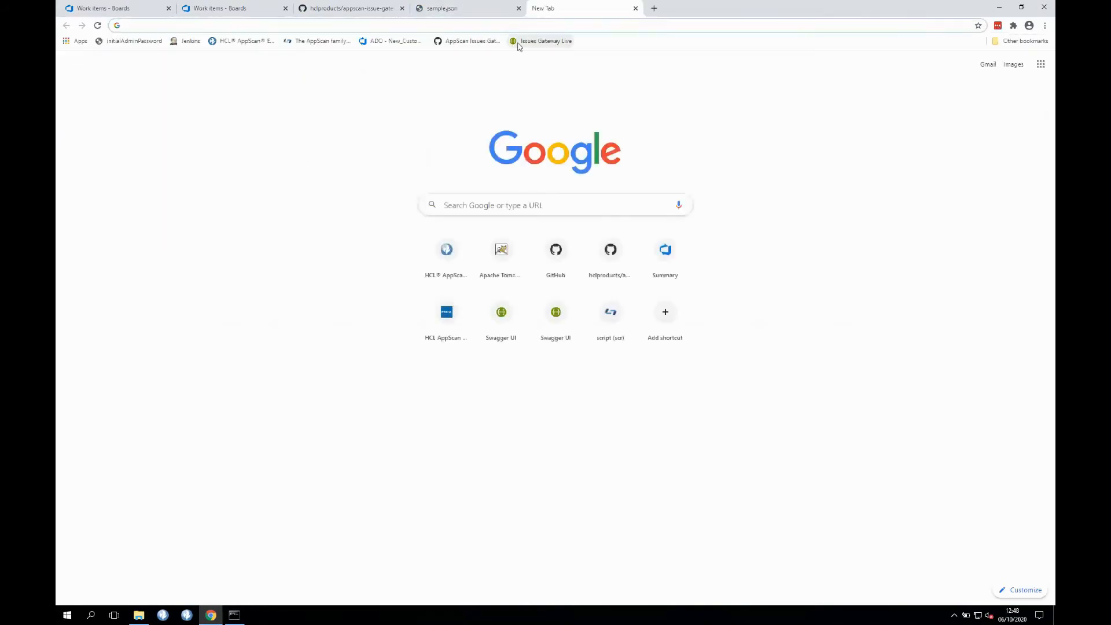
click(544, 41)
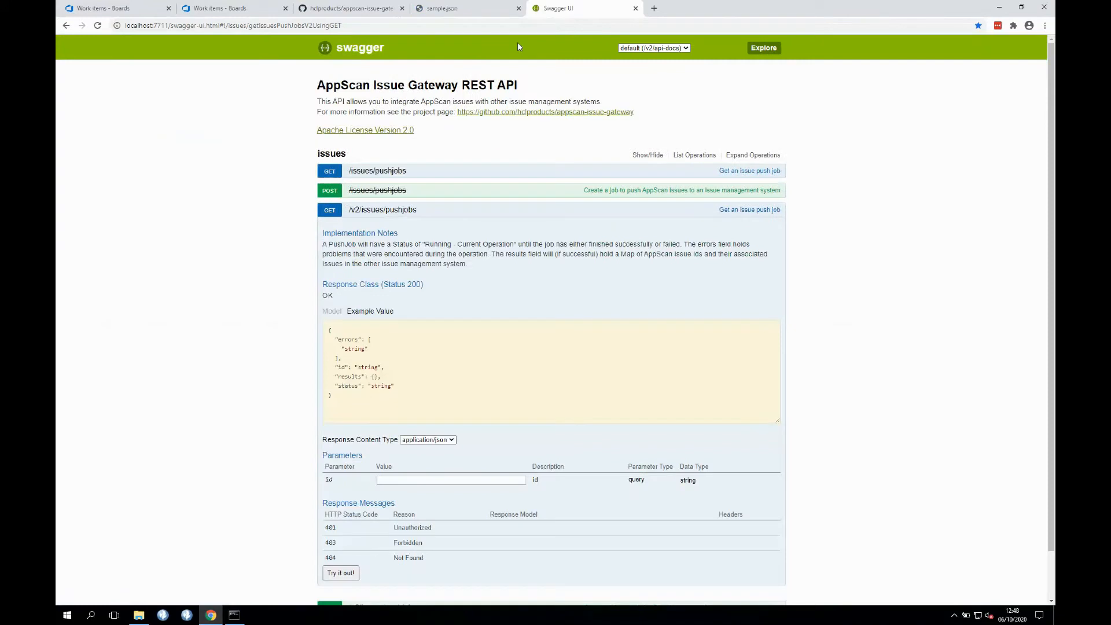
click(399, 215)
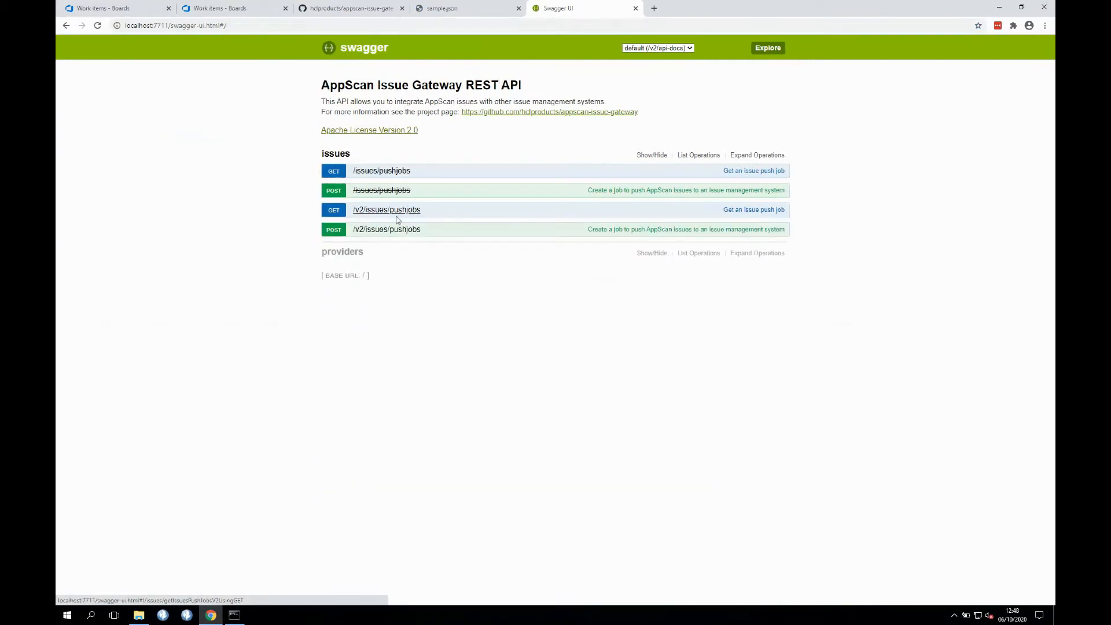
click(388, 230)
scroll(388, 234, down, 3)
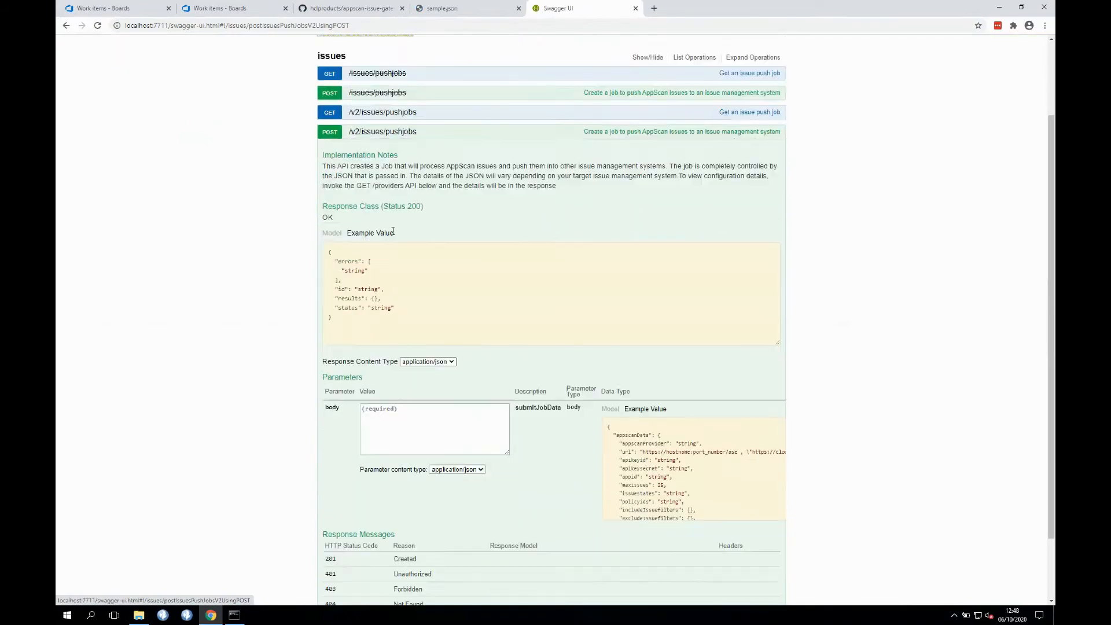
click(392, 369)
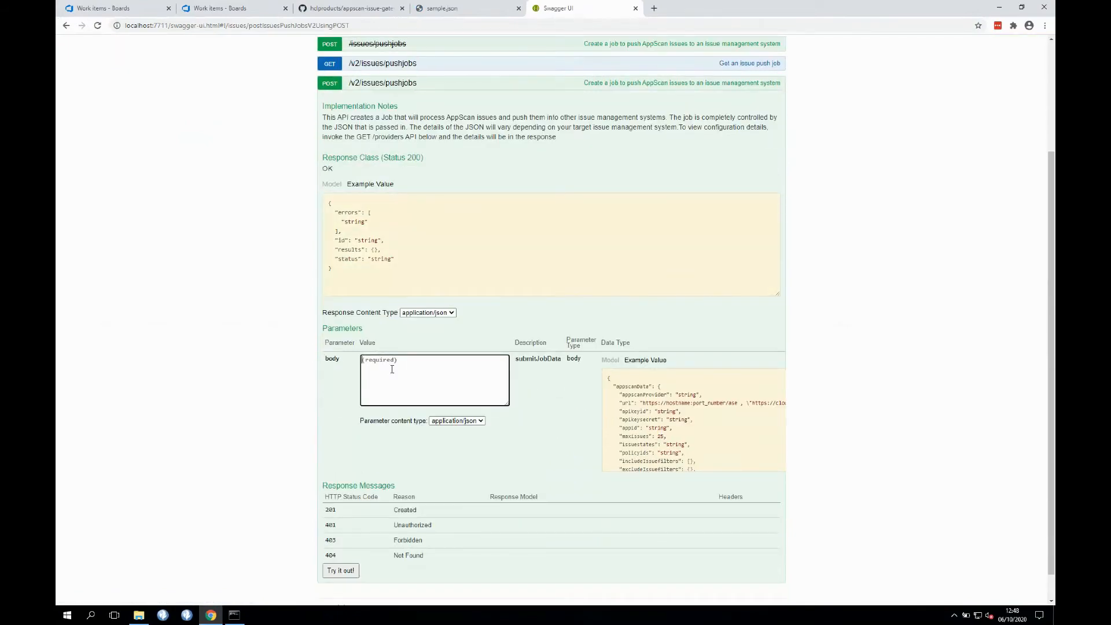
key(ctrl+v)
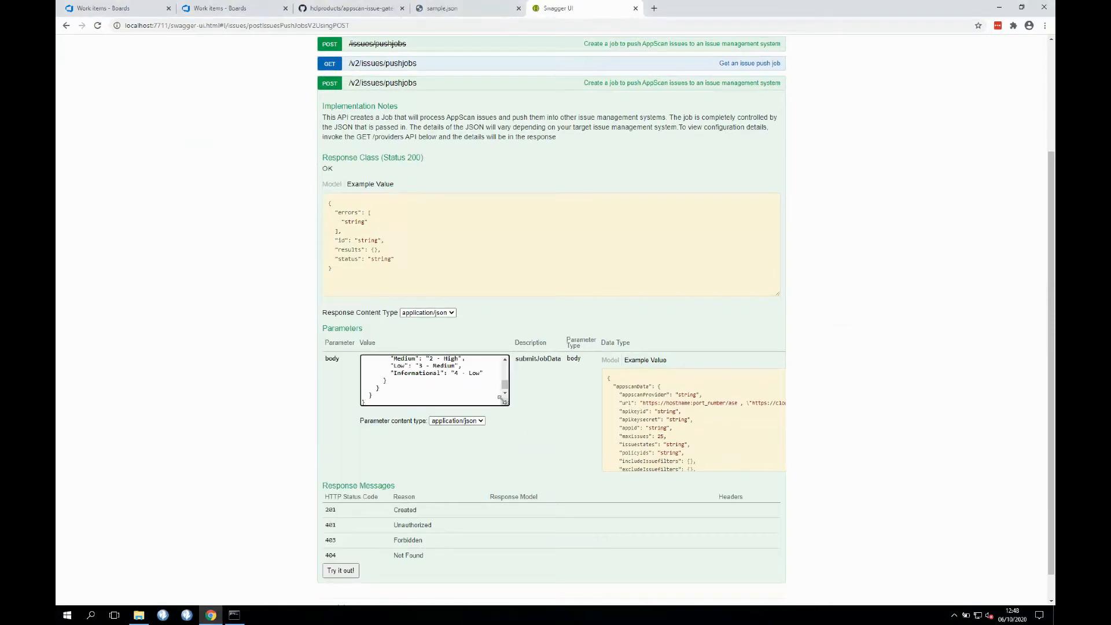
drag(505, 402, 565, 467)
scroll(564, 466, down, 1)
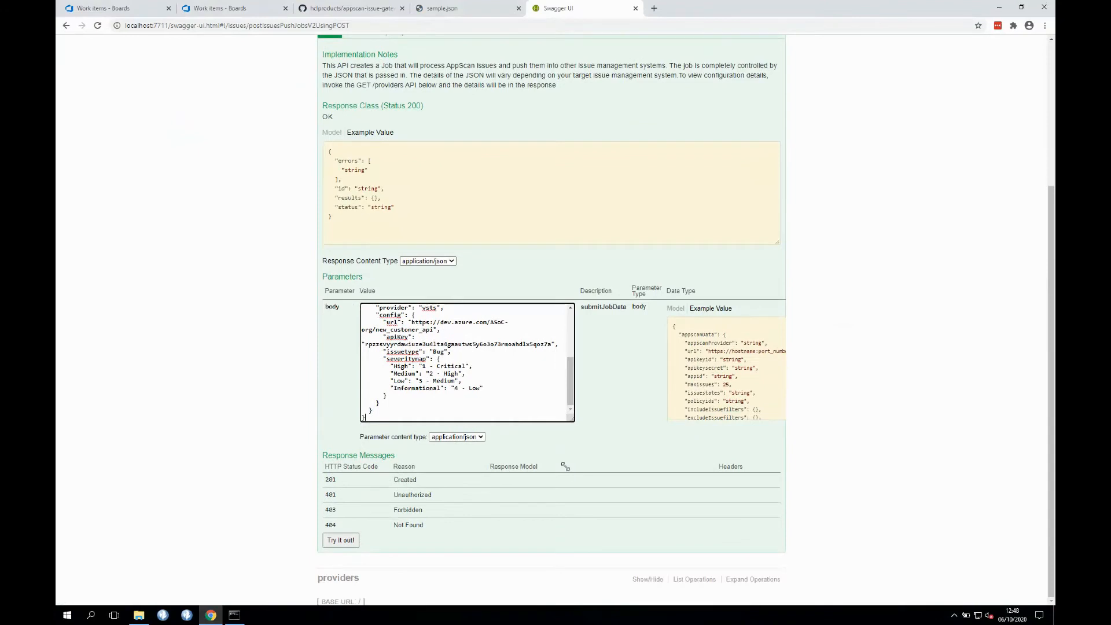
click(342, 541)
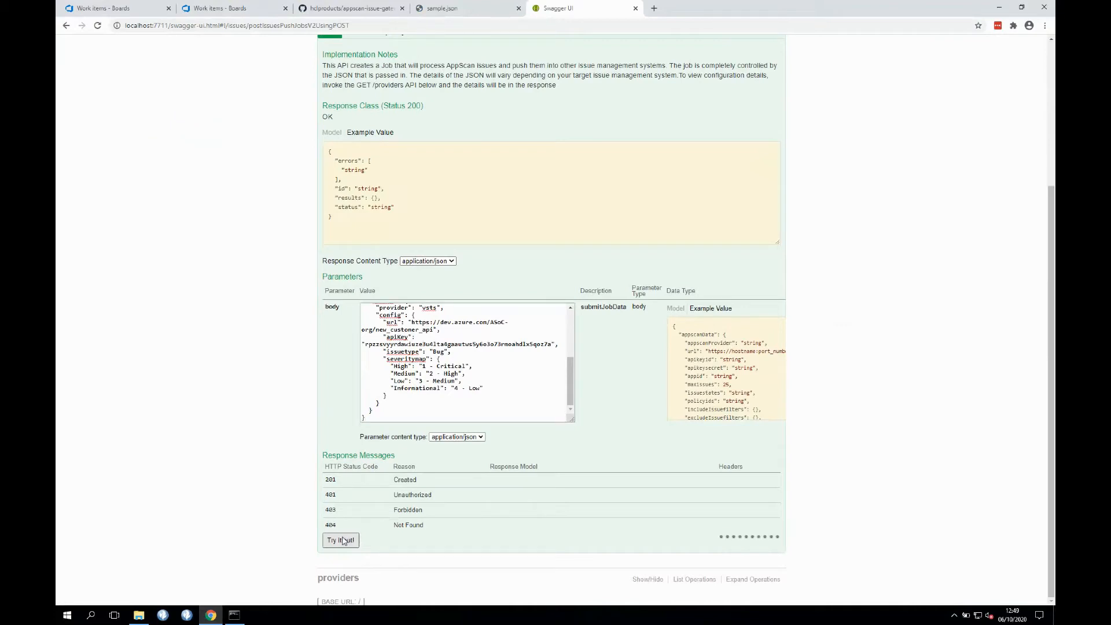
- Copy the job id from the Created response
scroll(213, 433, down, 7)
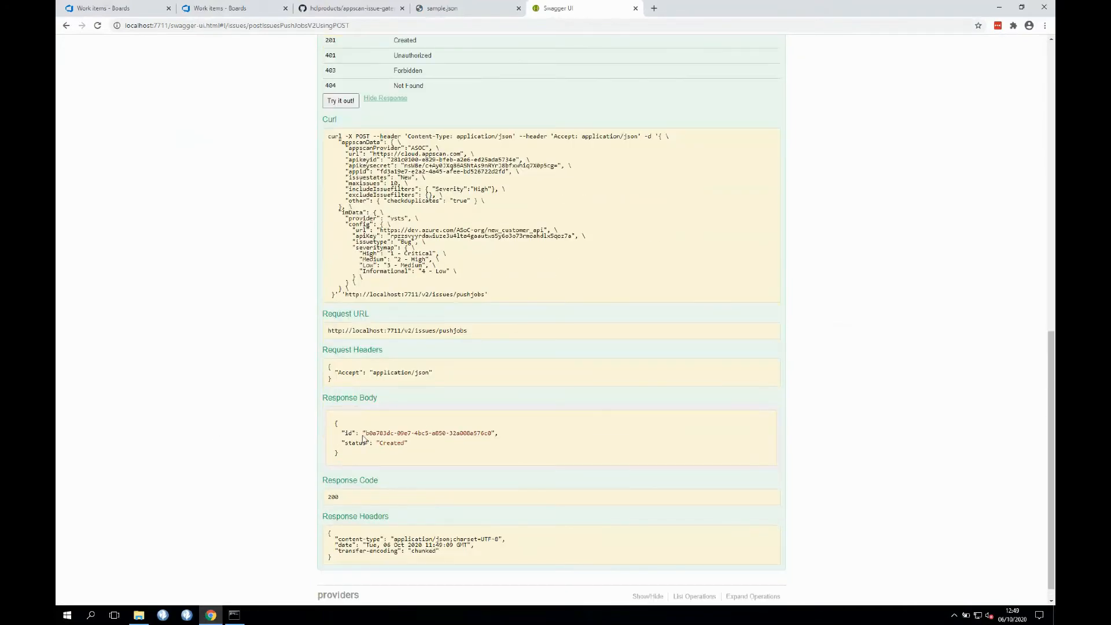
drag(366, 433, 491, 433)
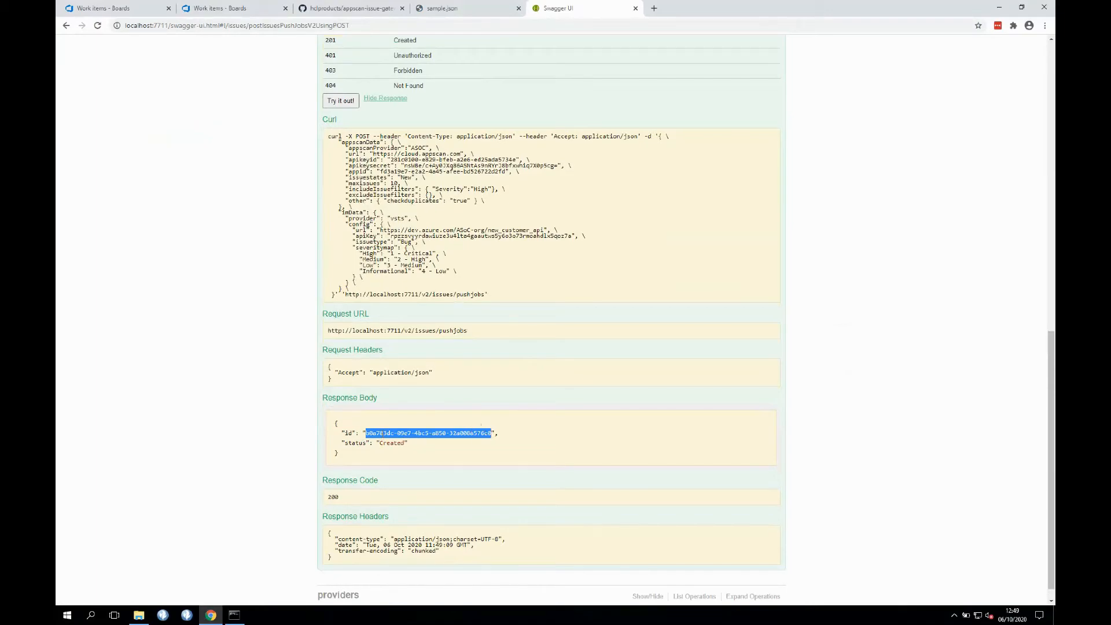
right_click(382, 434)
click(405, 442)
scroll(463, 407, up, 10)
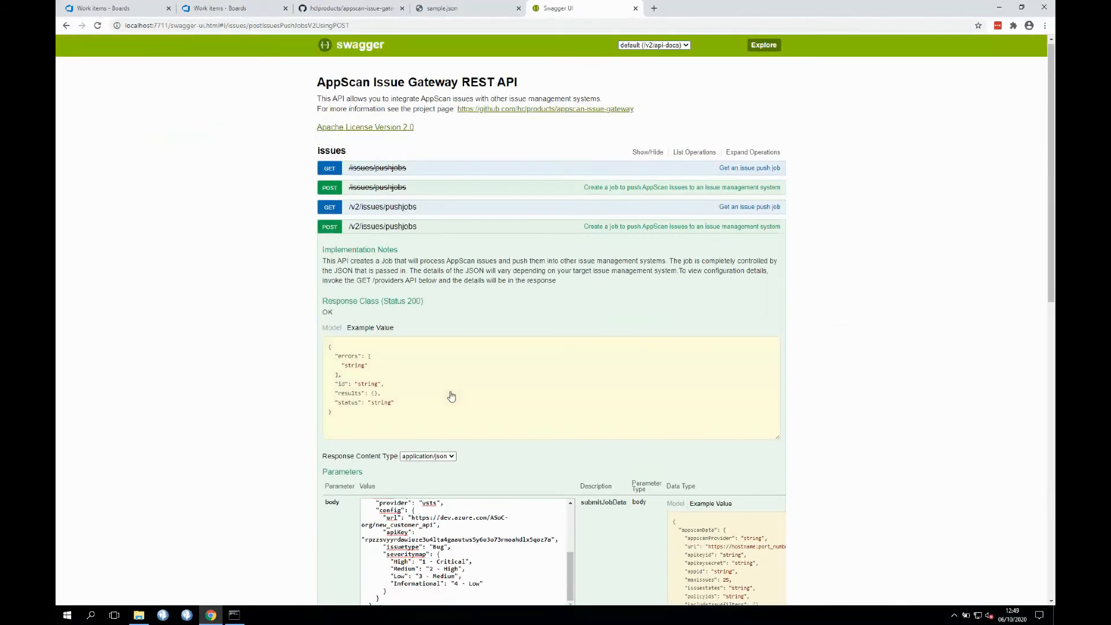
- Query GET /v2/issues/pushjobs with the copied job id, then close the sample.json tab
click(399, 227)
click(407, 211)
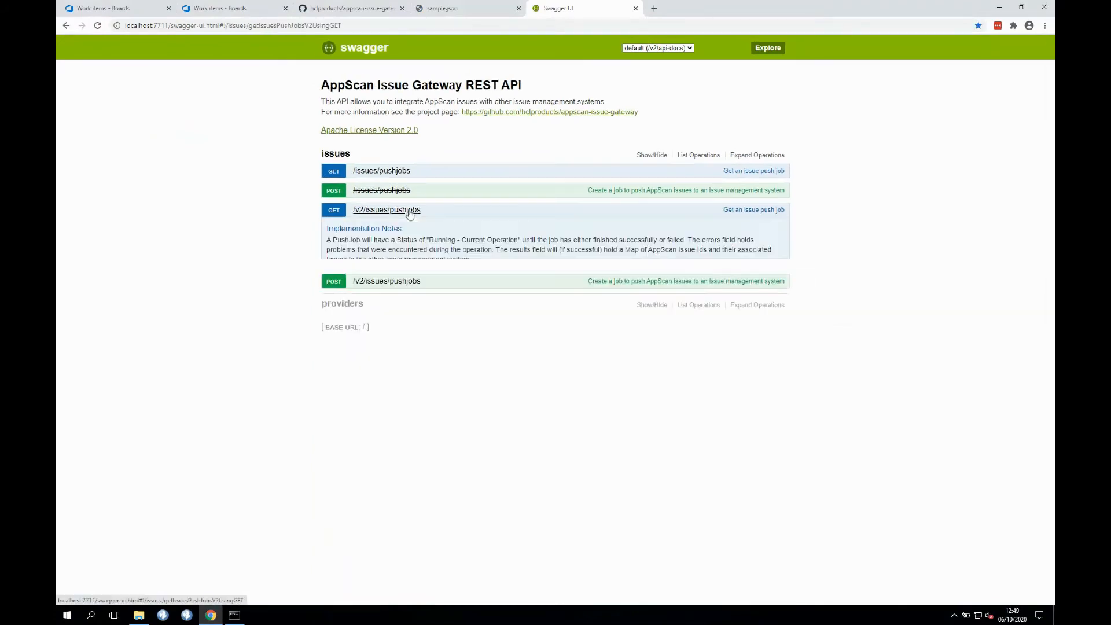
click(407, 480)
key(ctrl+v)
click(340, 573)
scroll(273, 422, down, 3)
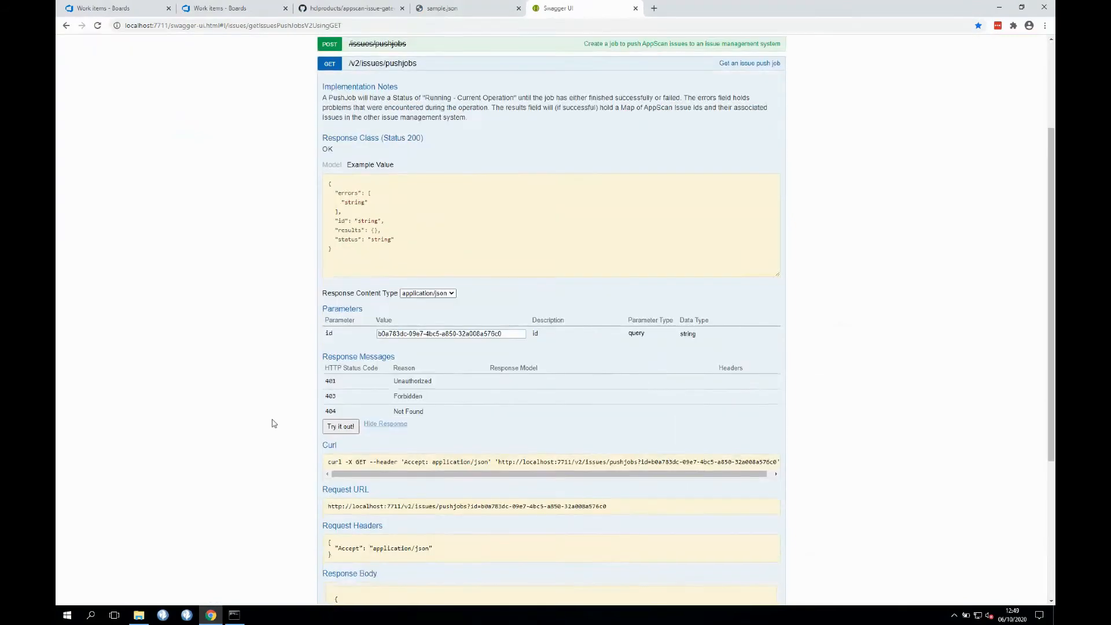
scroll(274, 423, down, 2)
scroll(274, 423, down, 3)
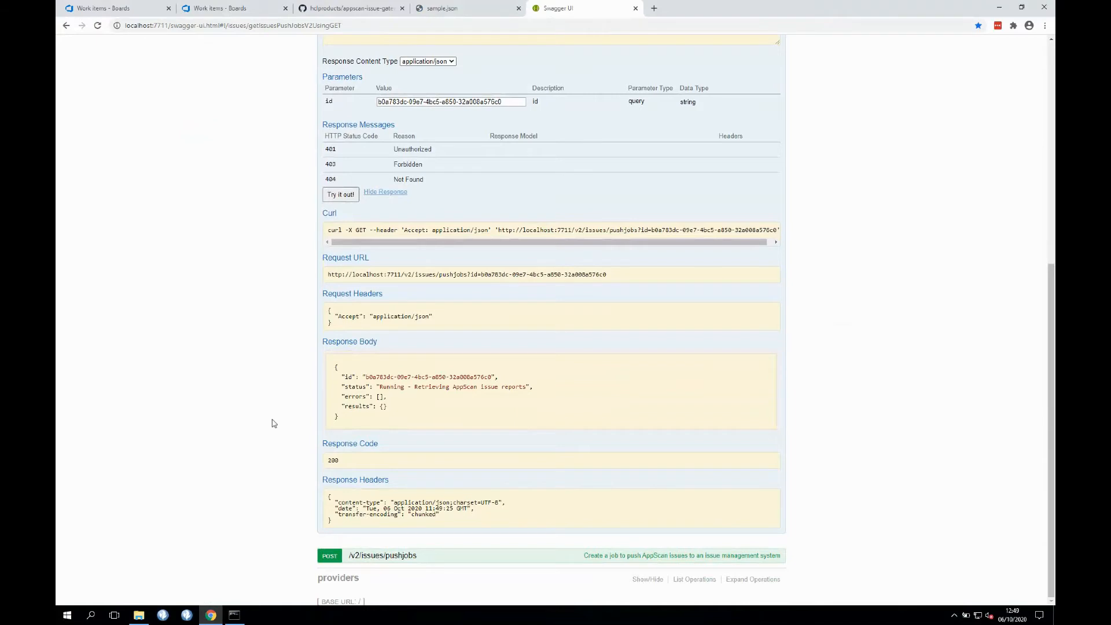
scroll(273, 423, up, 2)
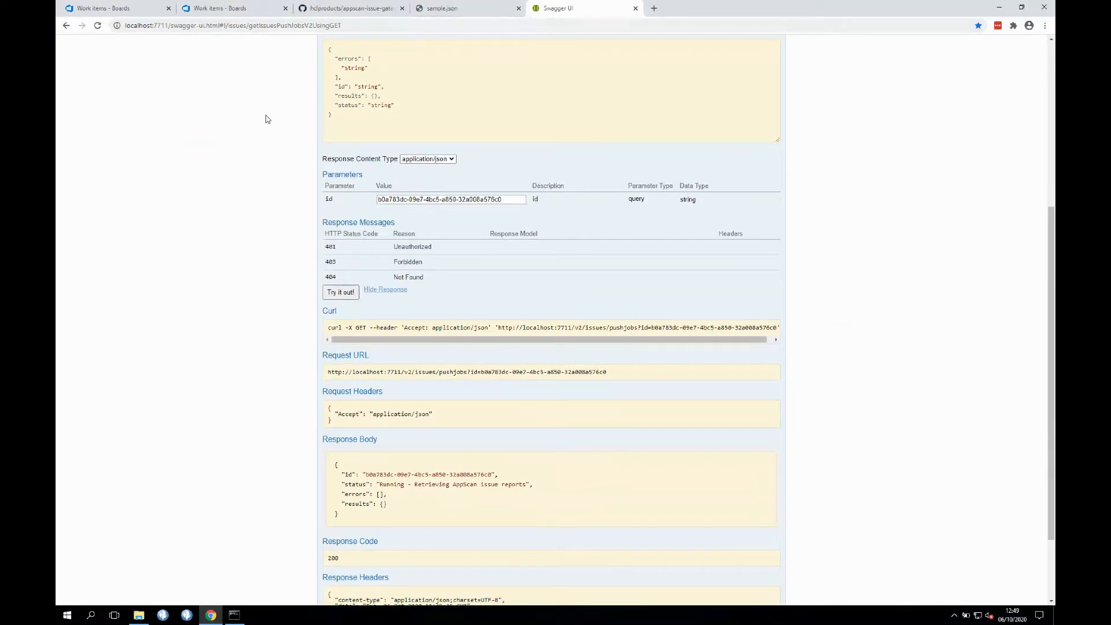
click(518, 8)
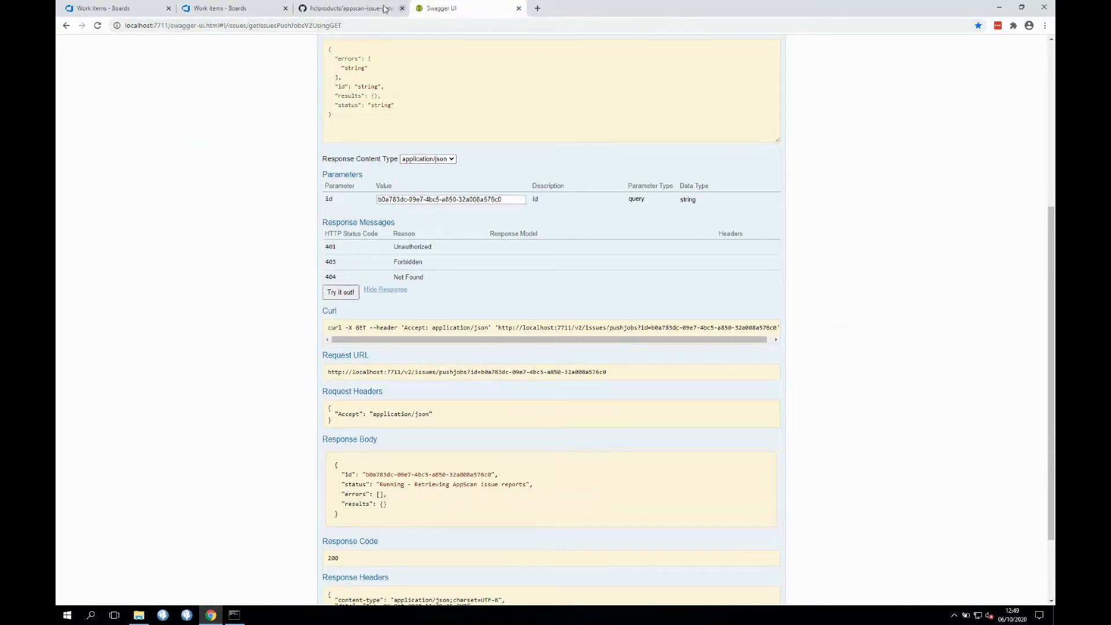
click(368, 8)
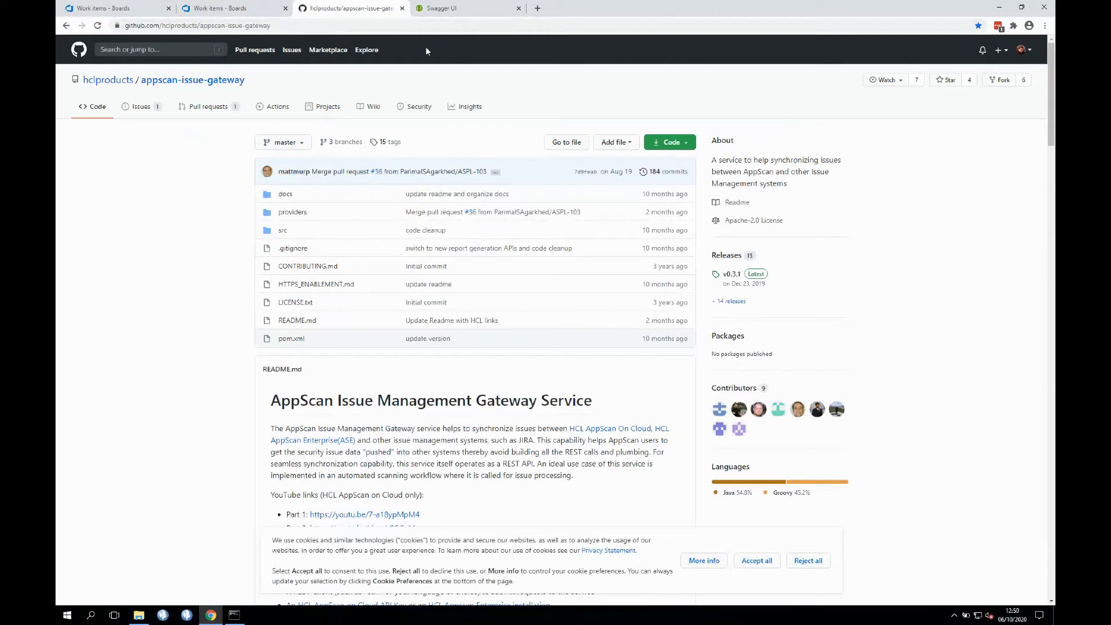
click(446, 9)
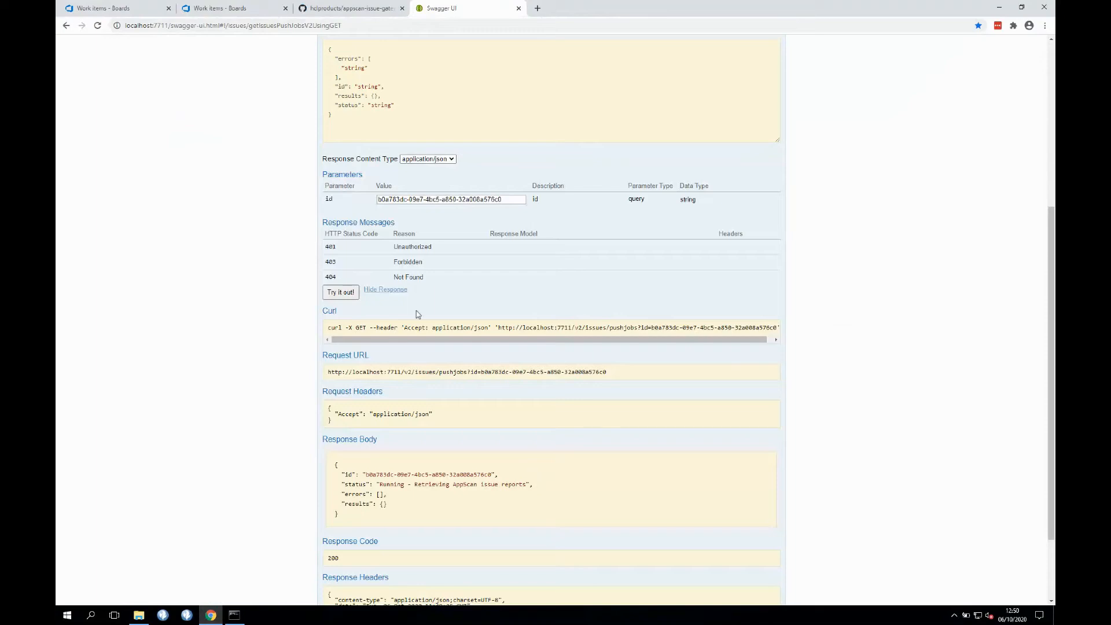
- Rerun GET /v2/issues/pushjobs to confirm the job Completed with three Azure work item links
click(345, 293)
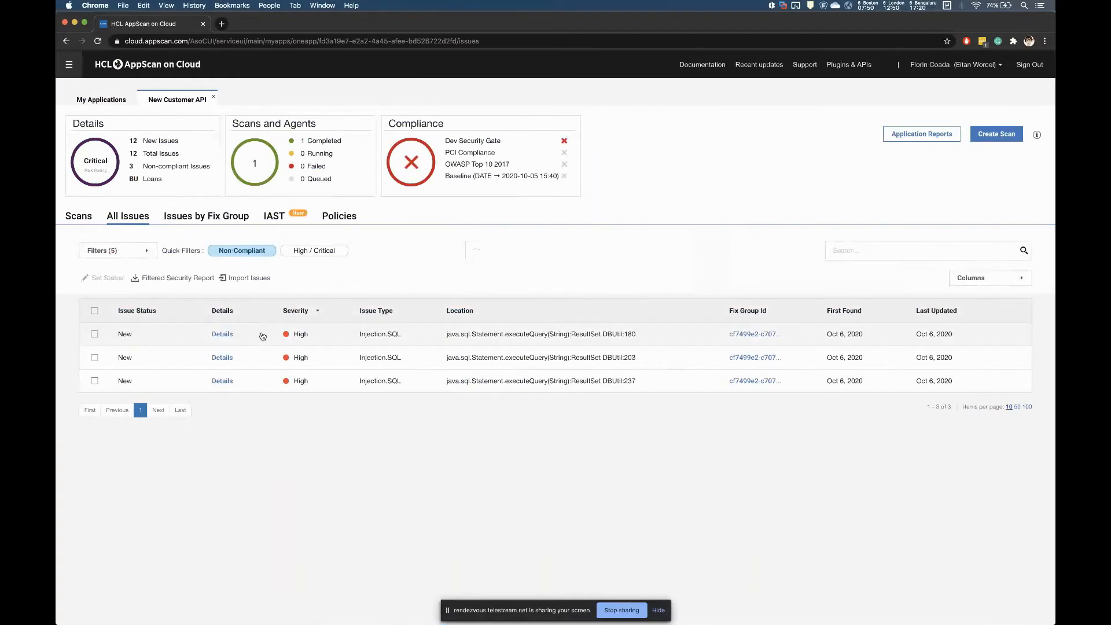
- Sign back in with the prefilled account, pick the organization, and open New Customer API
click(223, 335)
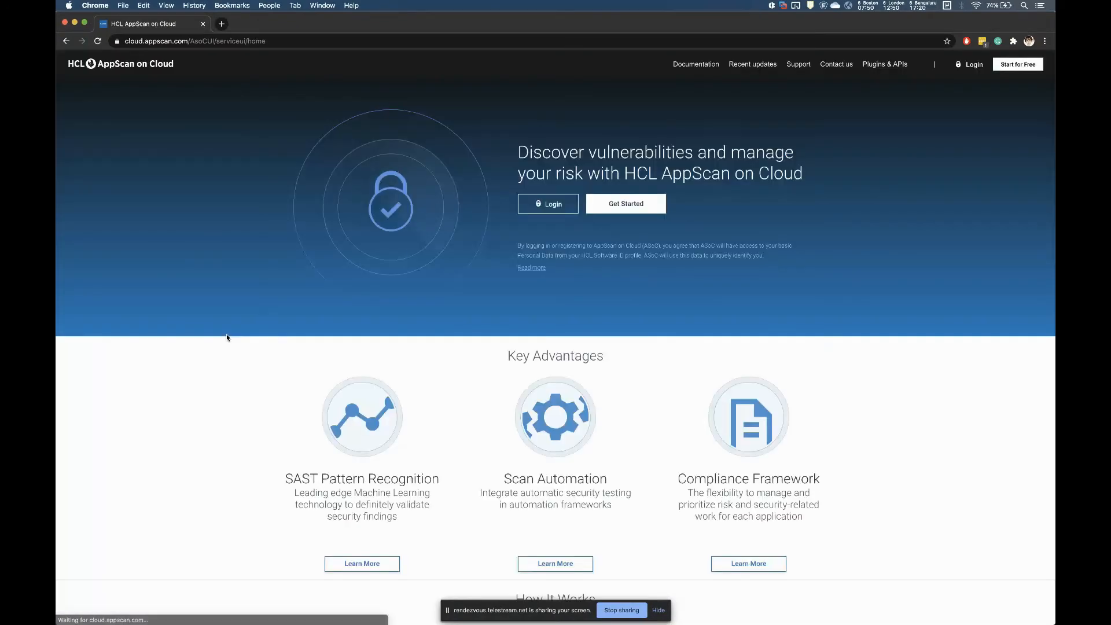
click(566, 209)
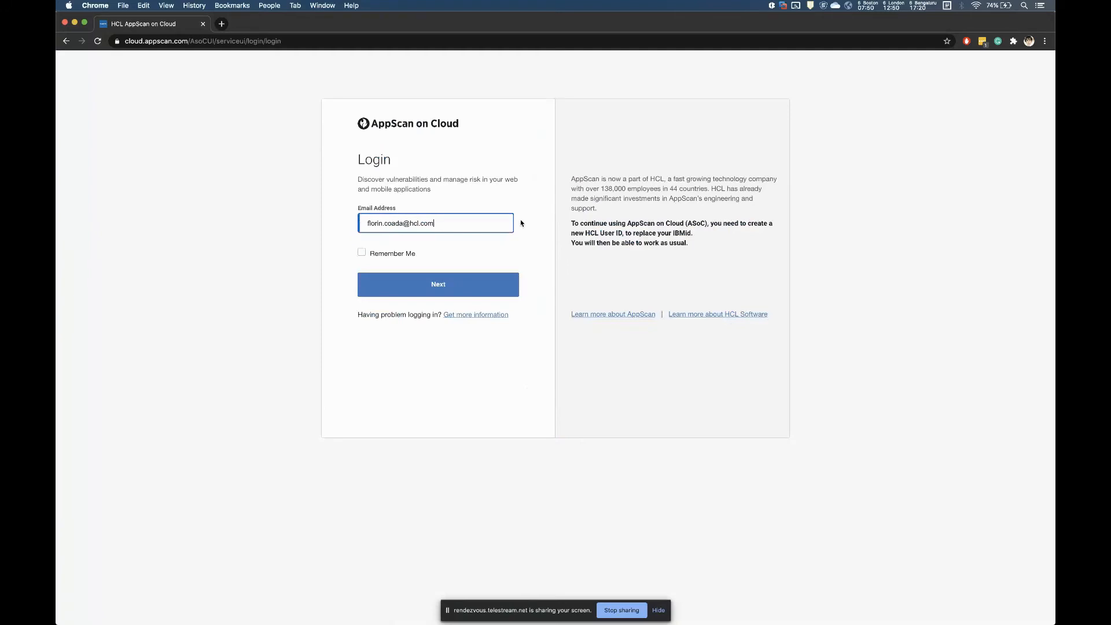
click(461, 283)
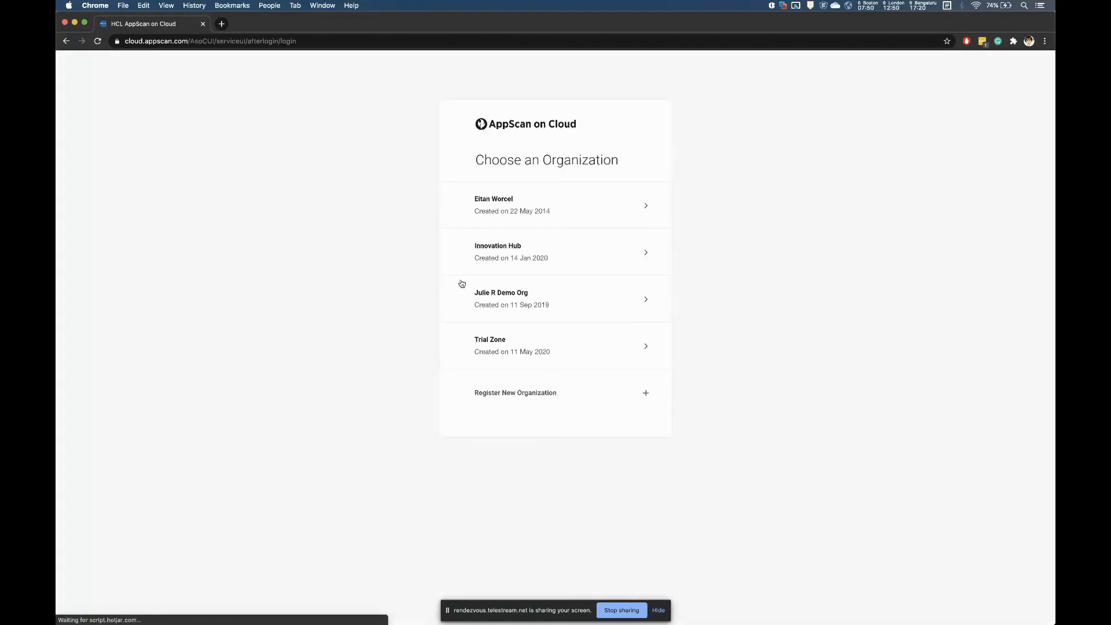
click(532, 194)
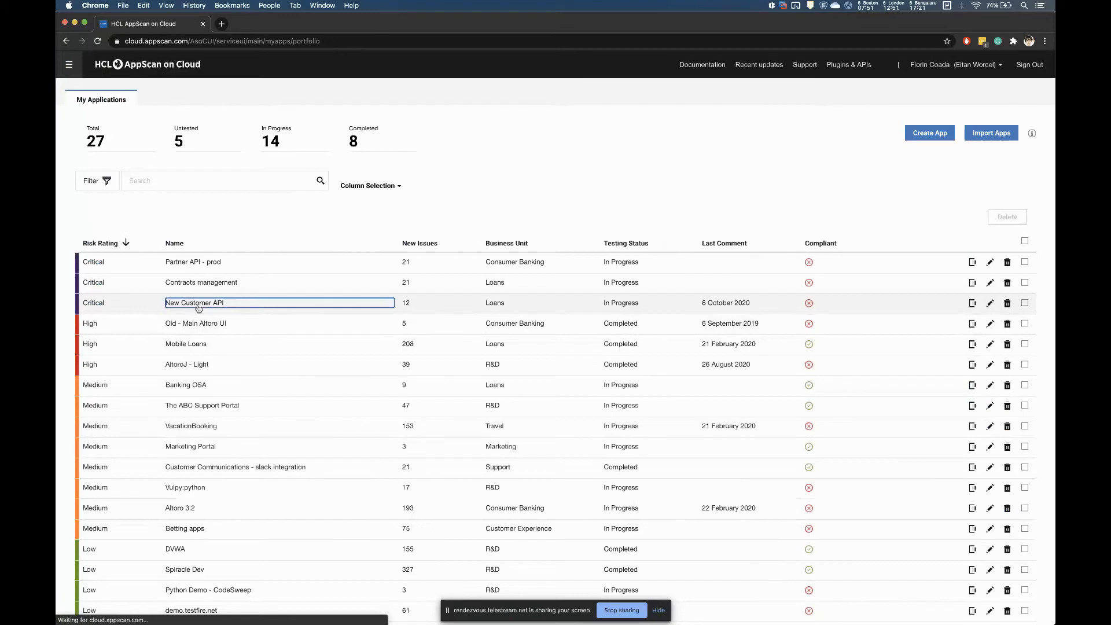
click(196, 304)
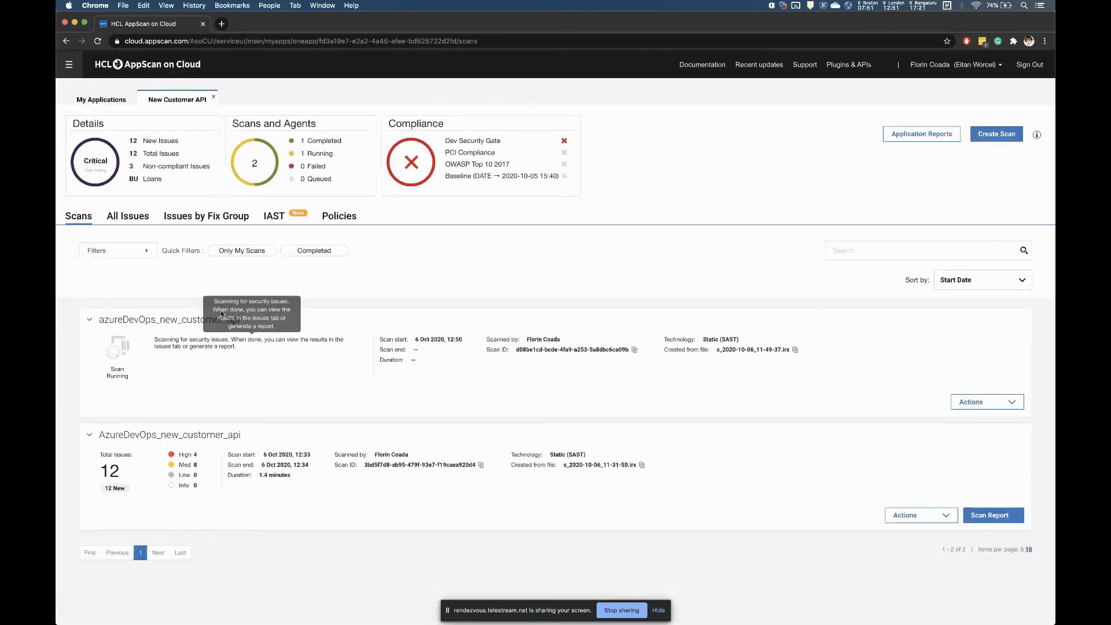
- Open the first Injection.SQL issue from All Issues and view its Details and Discussion (1) tabs
click(128, 218)
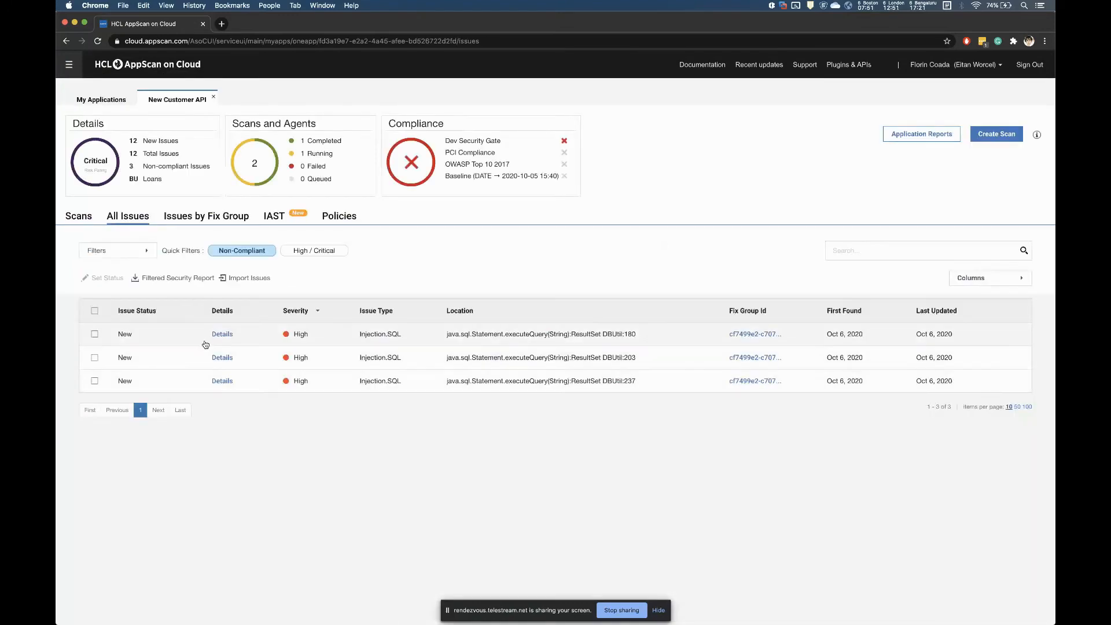
click(222, 334)
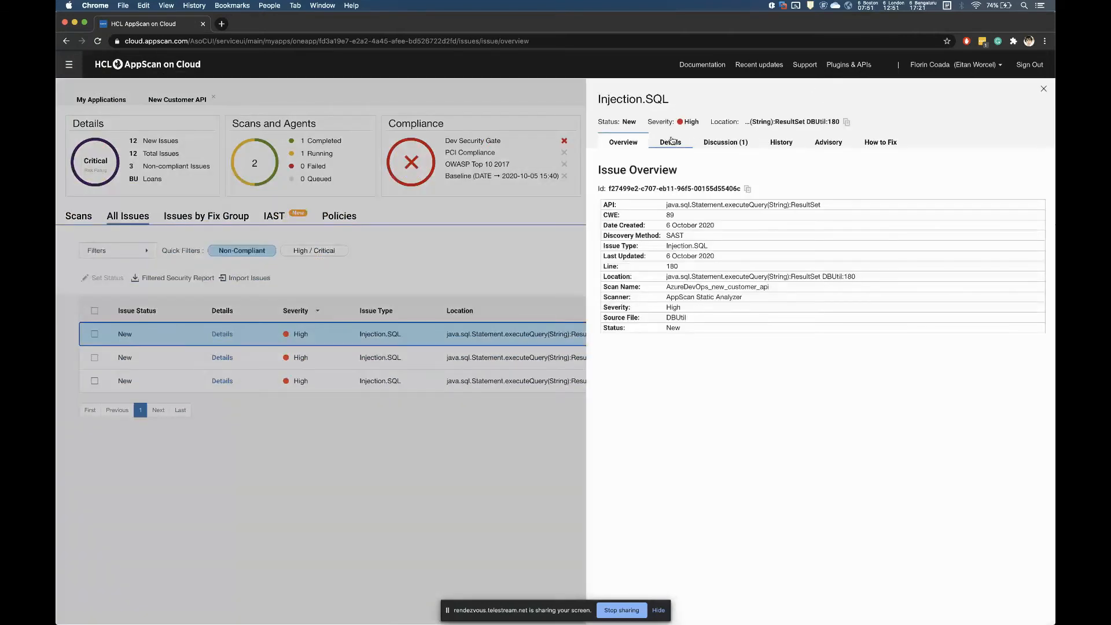
click(670, 143)
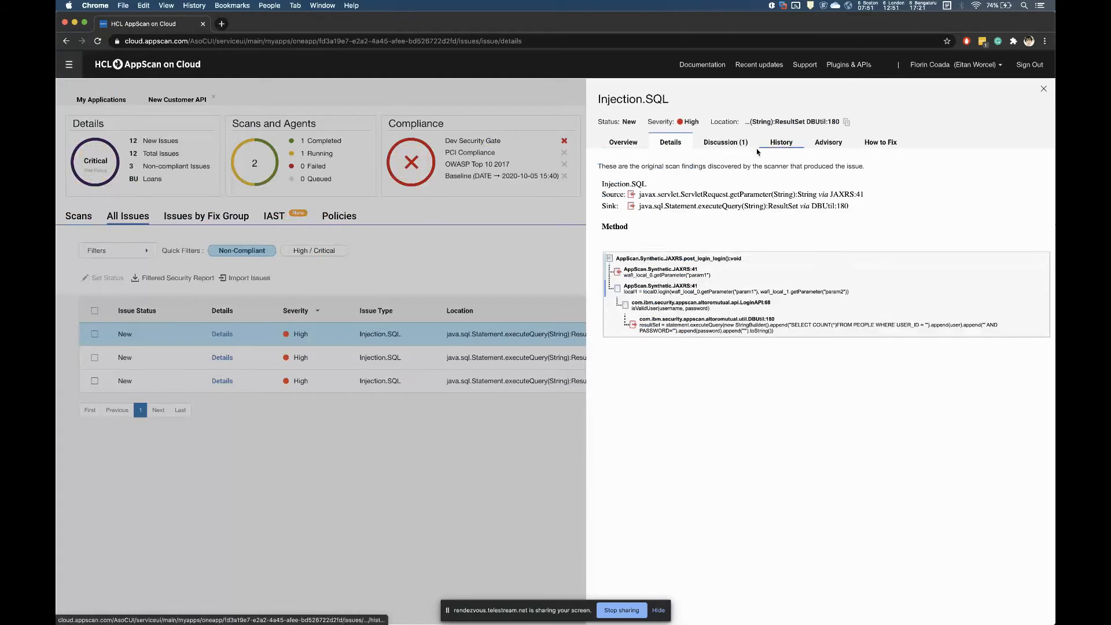
click(726, 143)
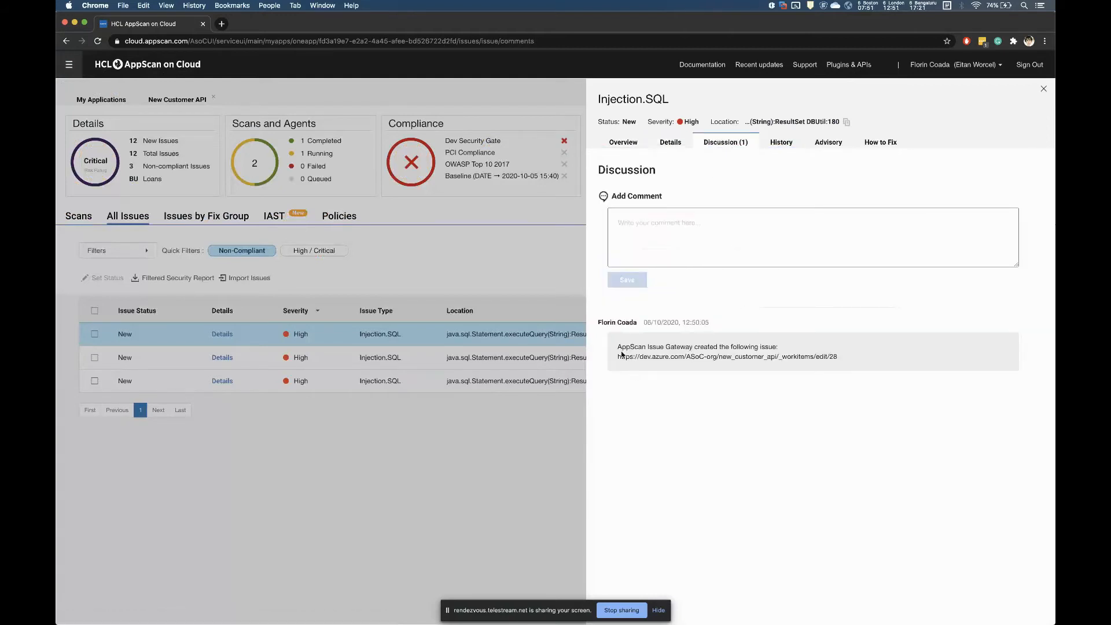
- Highlight the gateway's comment and its link to Azure work item 28
drag(617, 346, 834, 364)
click(834, 364)
drag(834, 364, 620, 357)
click(642, 387)
- Reload the Azure Boards work items to list bugs 28, 29 and 30, and open Bug 30
key(ctrl+Right)
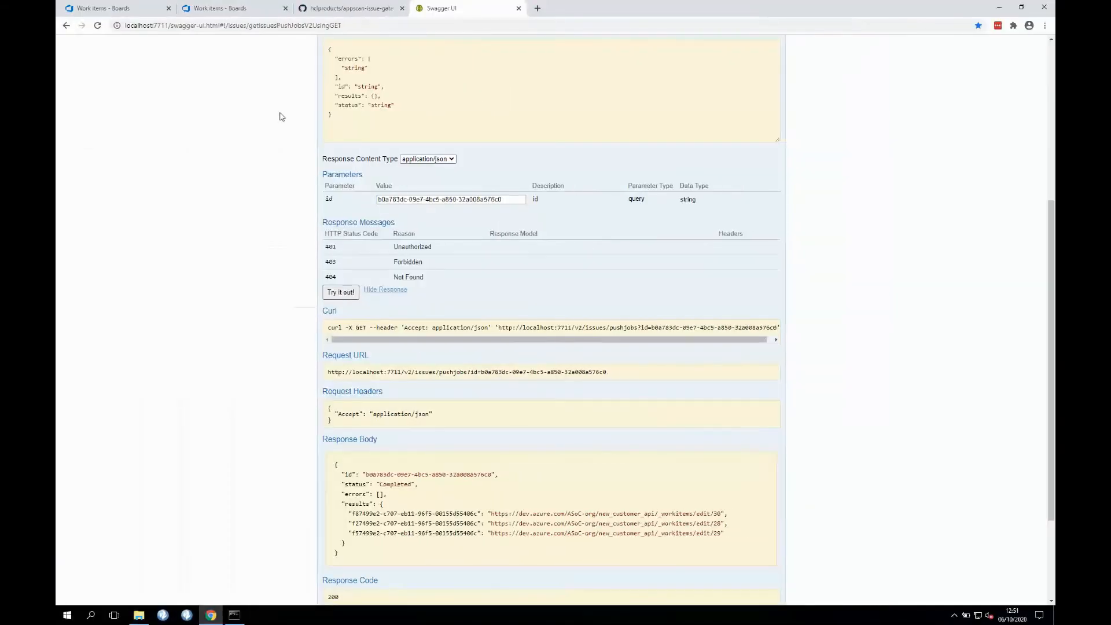
click(132, 11)
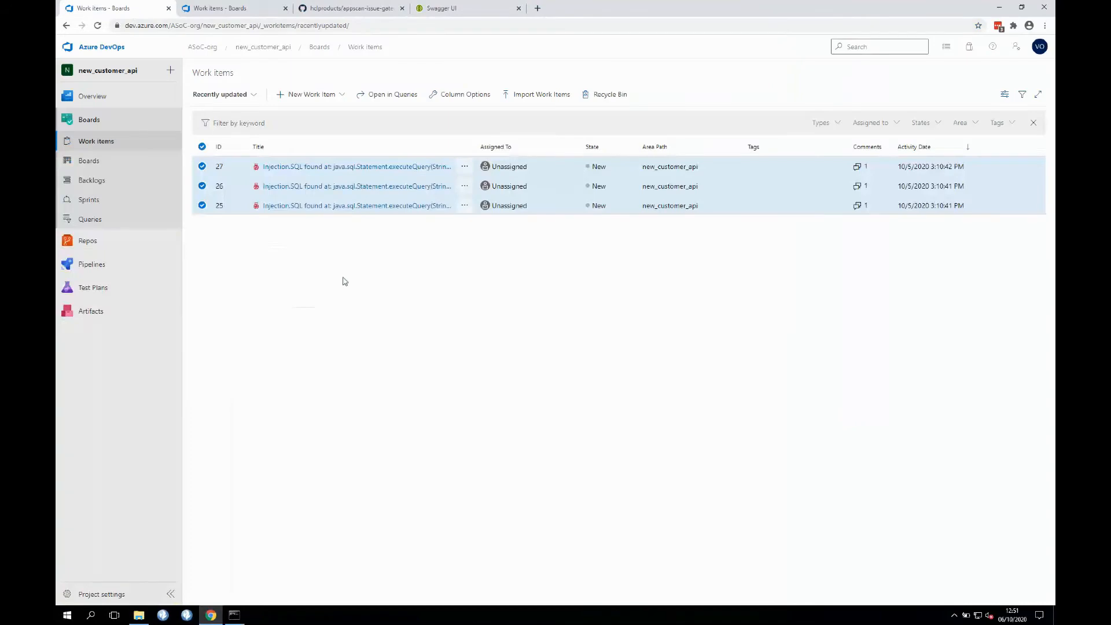
click(97, 26)
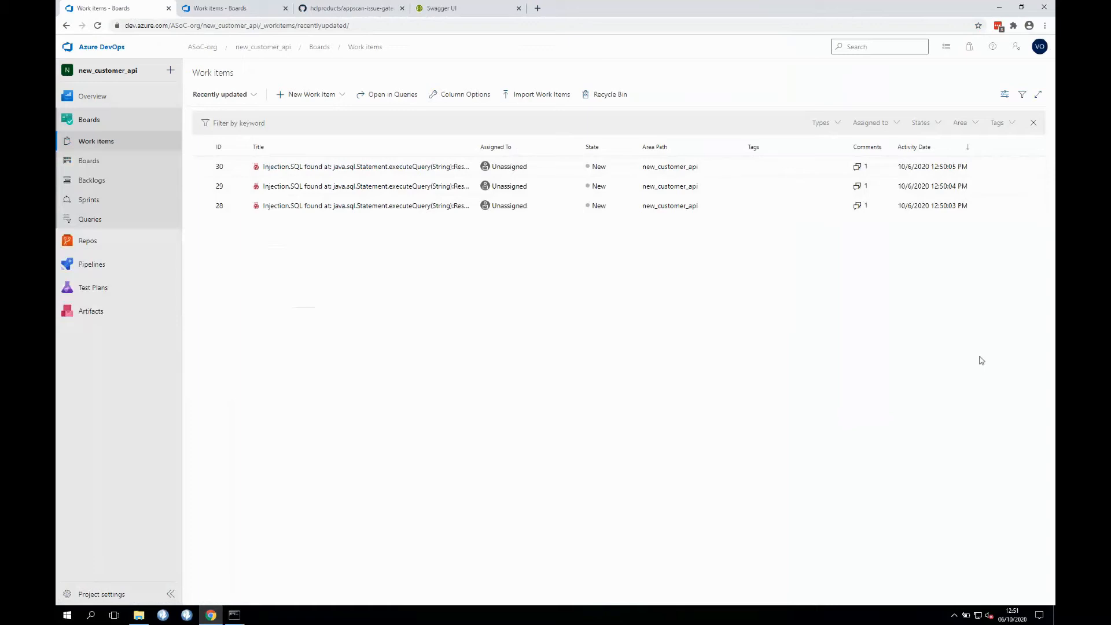
click(277, 168)
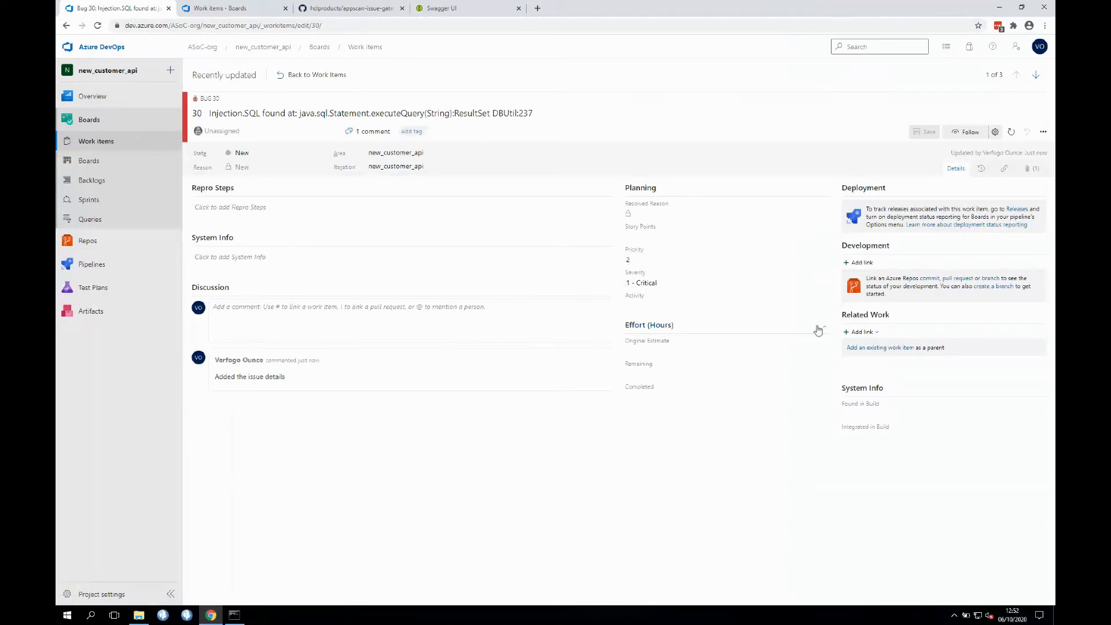
- Download Bug 30's issueDetails-30.html attachment to the Downloads folder
click(1025, 169)
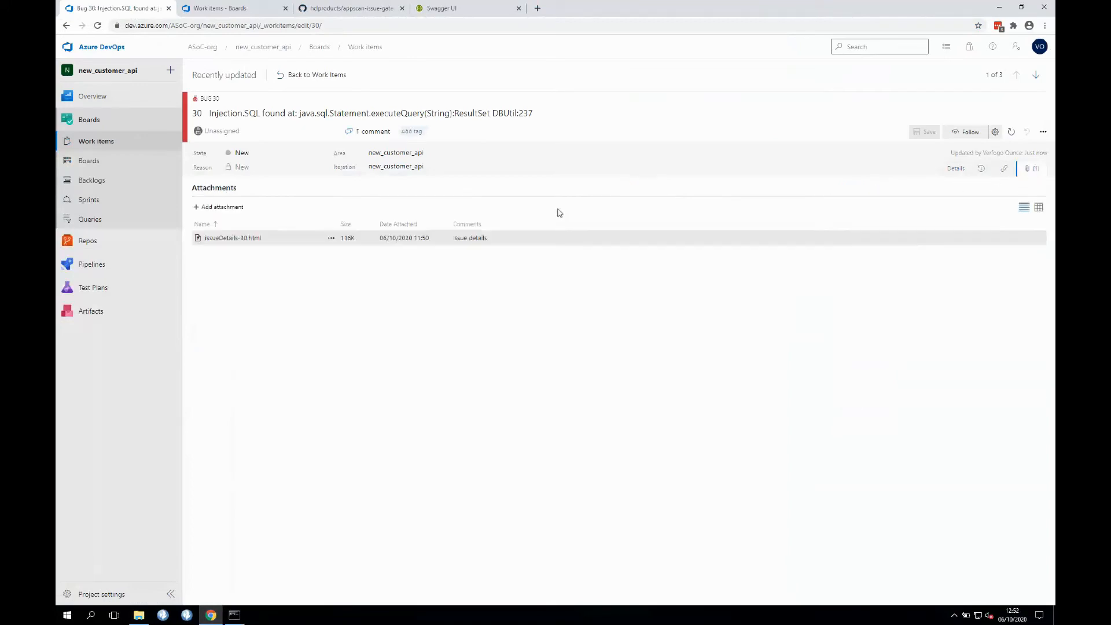
click(234, 242)
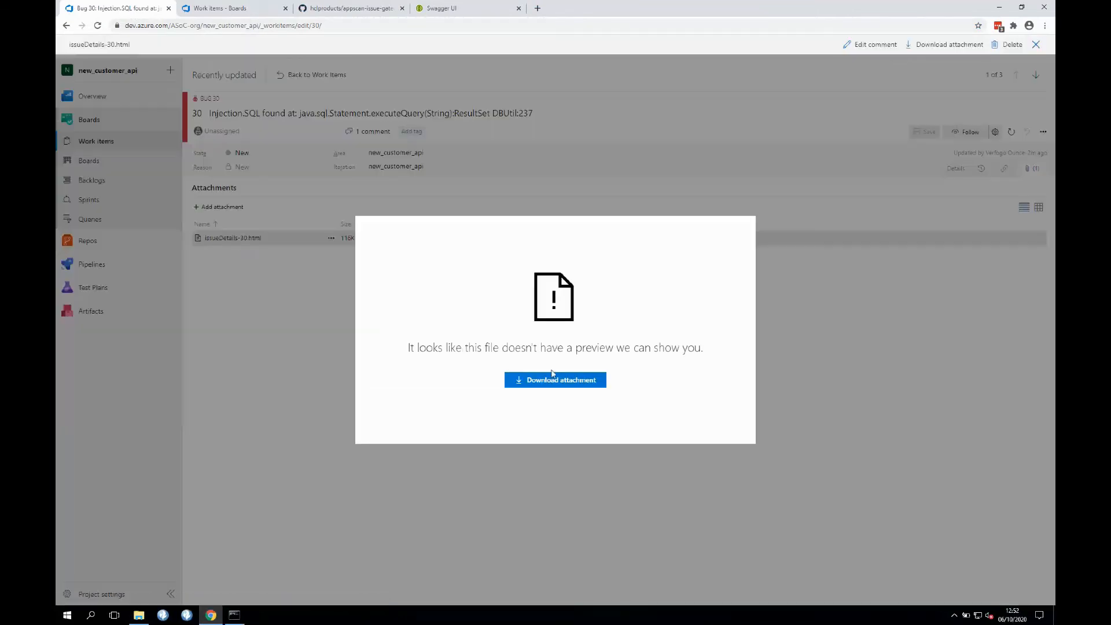
click(576, 386)
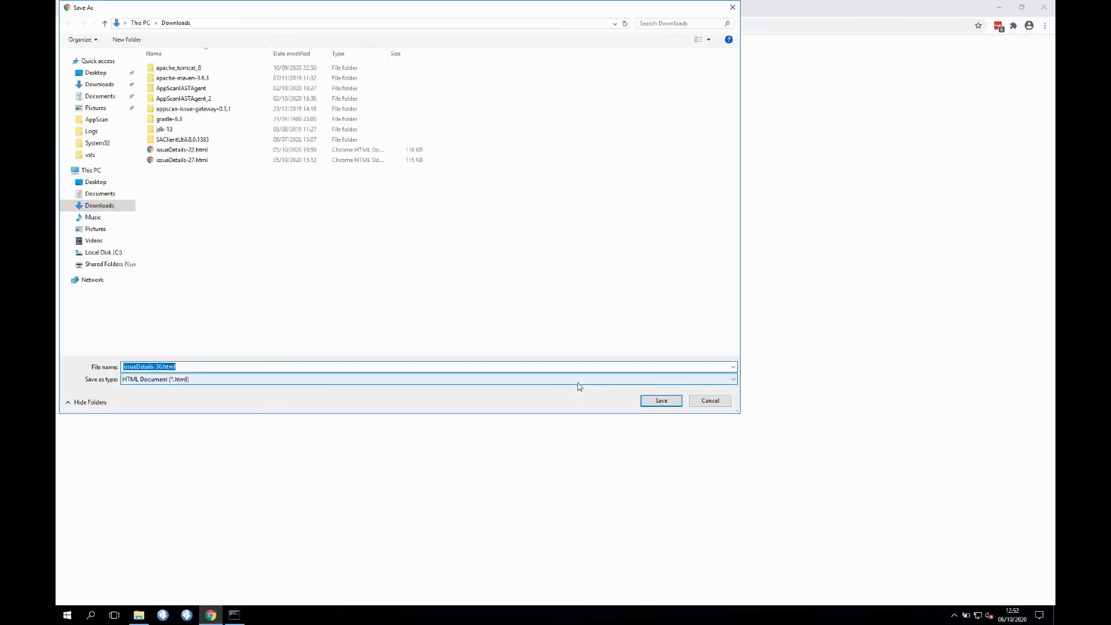
click(661, 406)
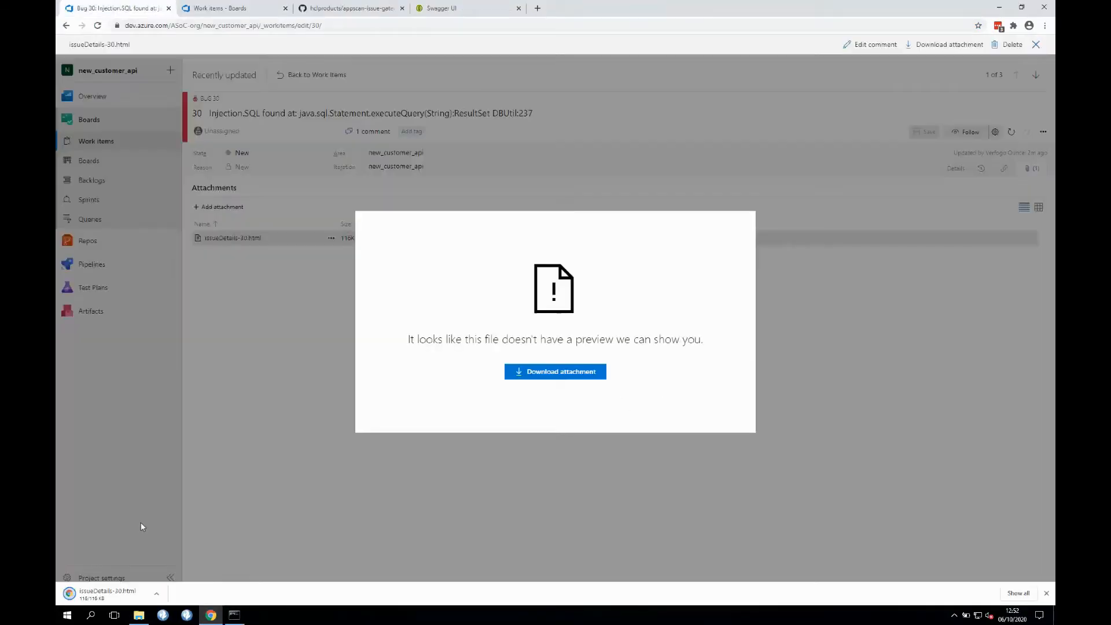
- Review the downloaded AppScan security report, then close it and the attachment preview
click(74, 594)
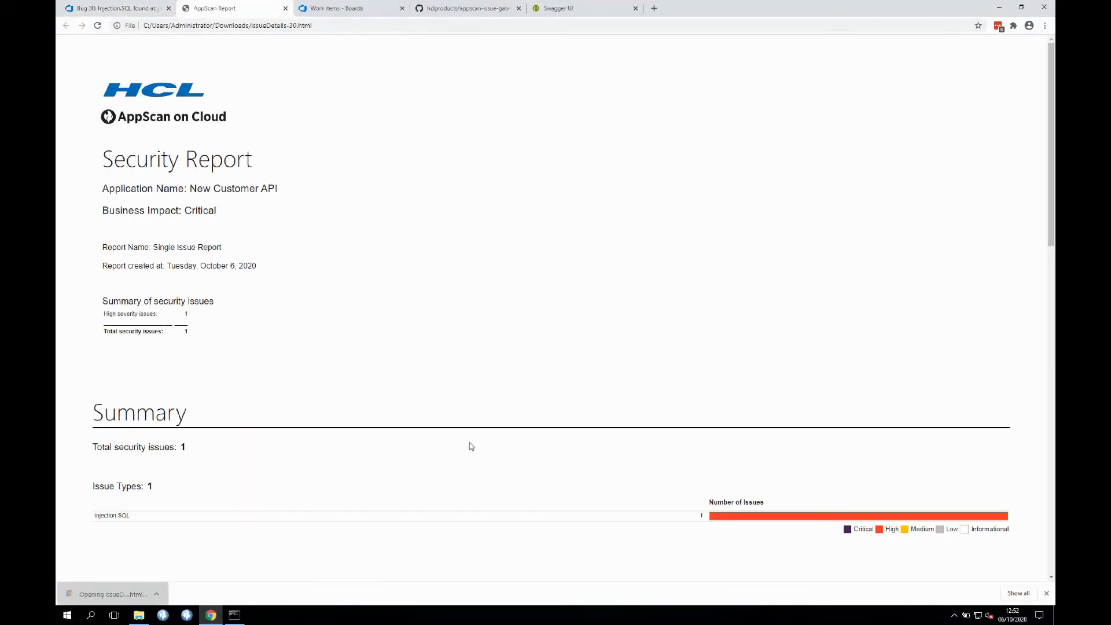
scroll(484, 287, down, 16)
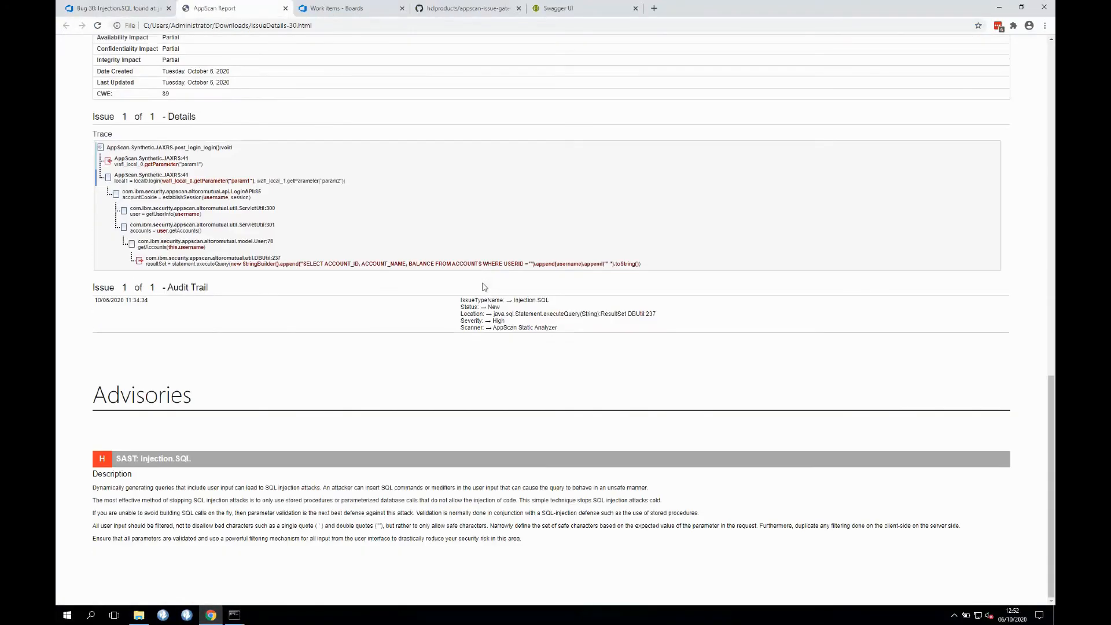
scroll(484, 288, up, 16)
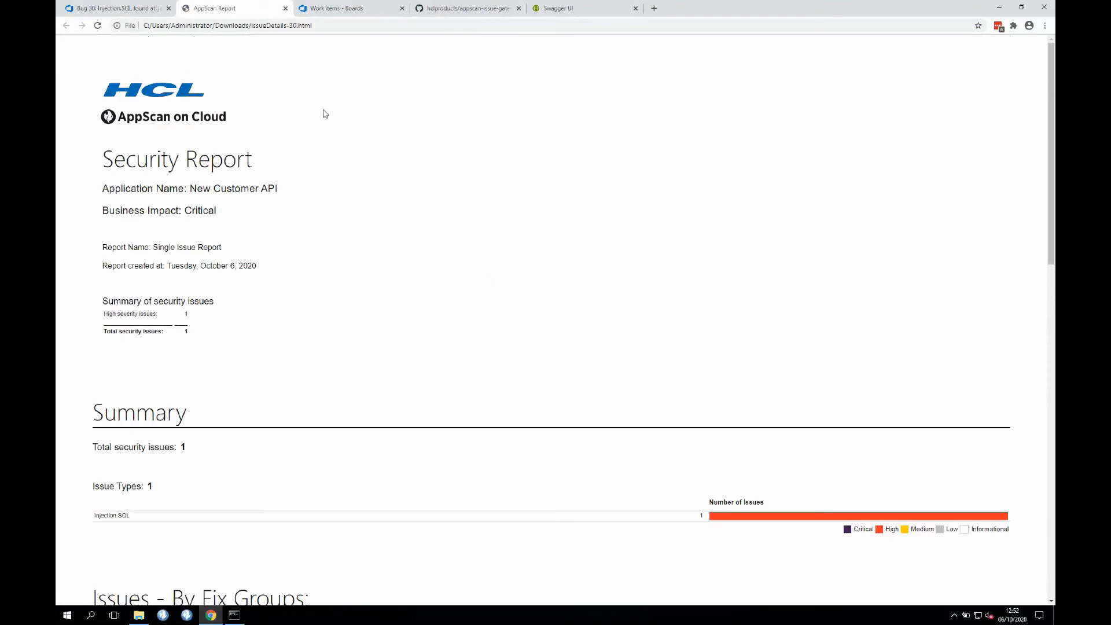
click(285, 8)
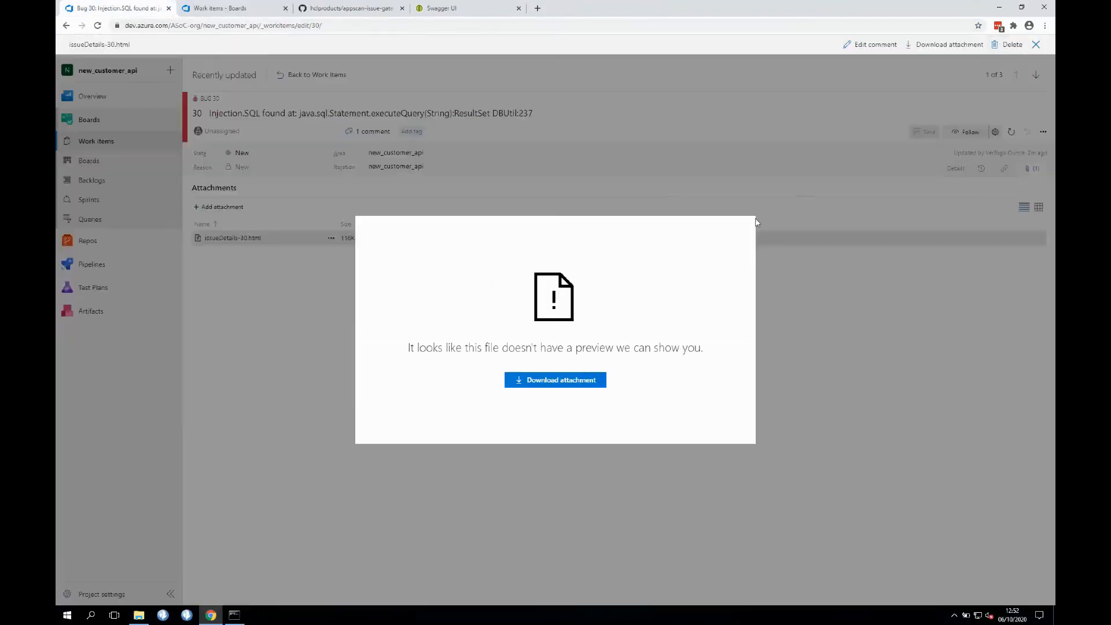
click(737, 175)
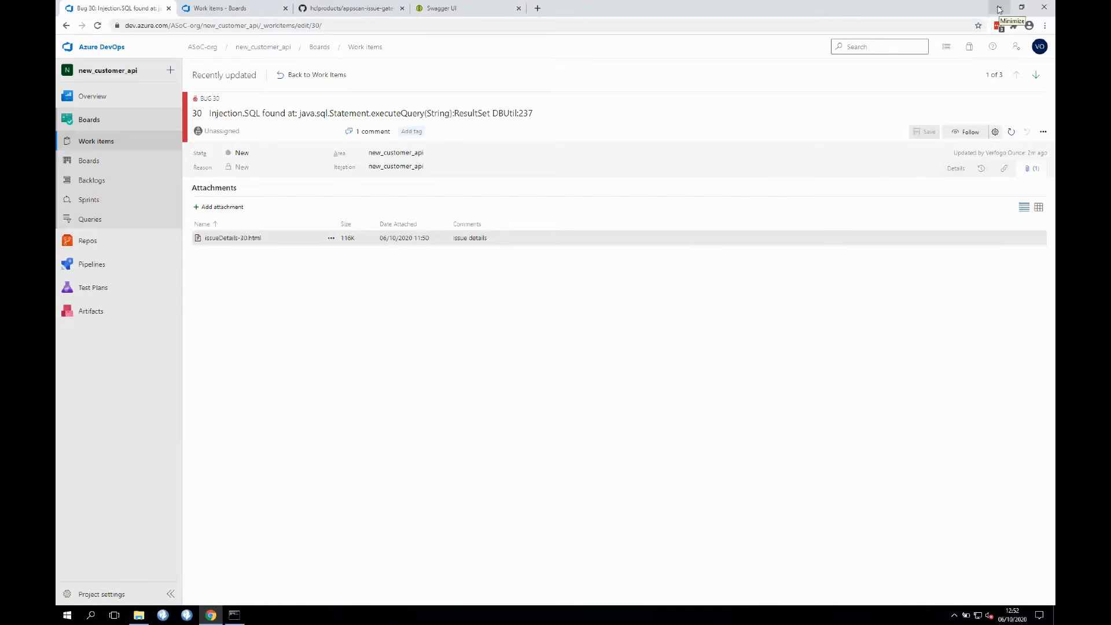
- Minimize Chrome and File Explorer, then launch Eclipse IDE from its desktop shortcut
click(999, 8)
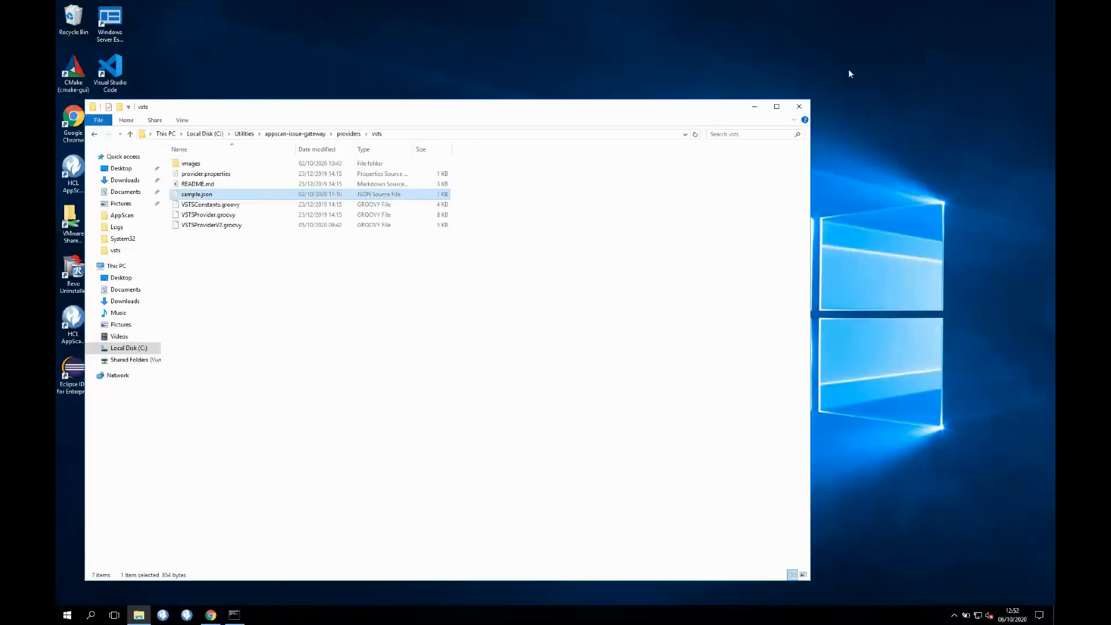
click(754, 107)
double_click(74, 370)
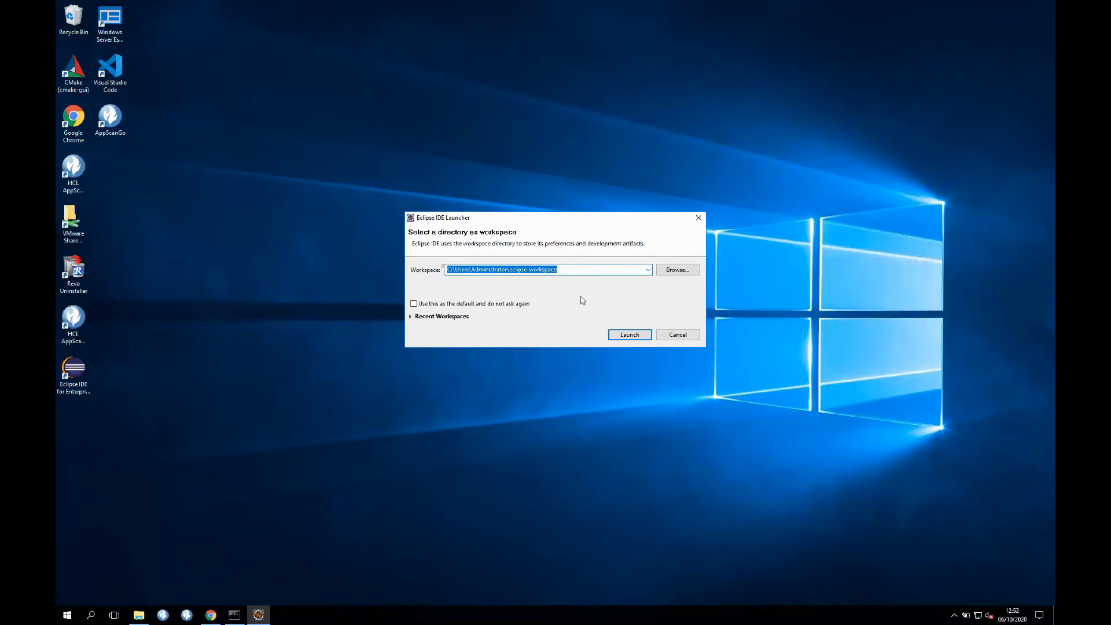
- Launch Eclipse with the default eclipse-workspace directory
click(635, 338)
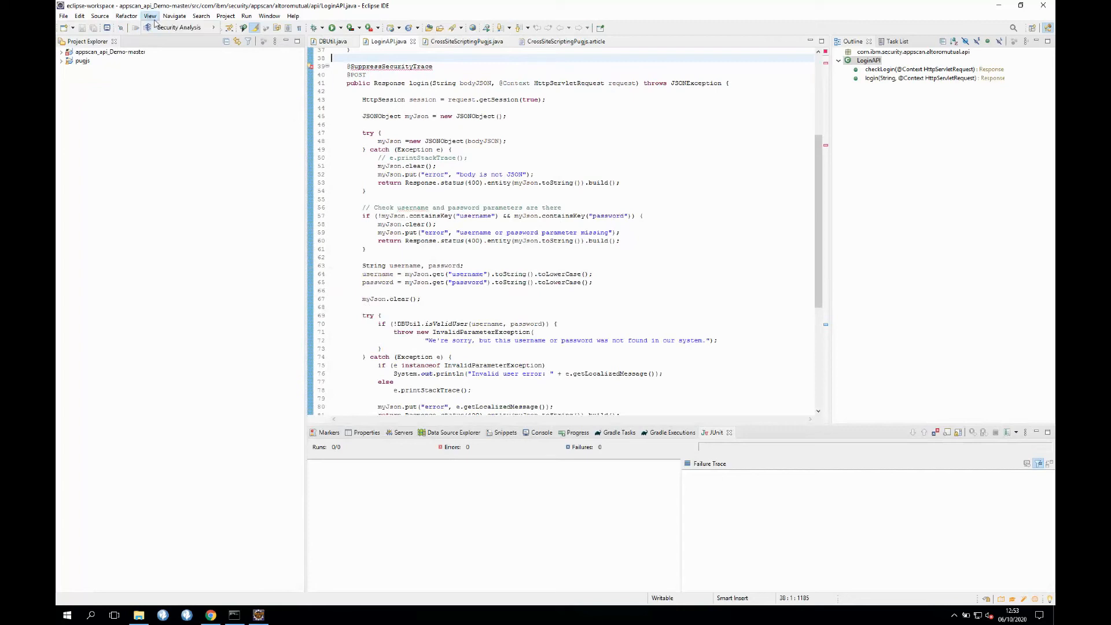
- Load Security Analysis > Application Issues for the New Customer API application
mouse_move(174, 27)
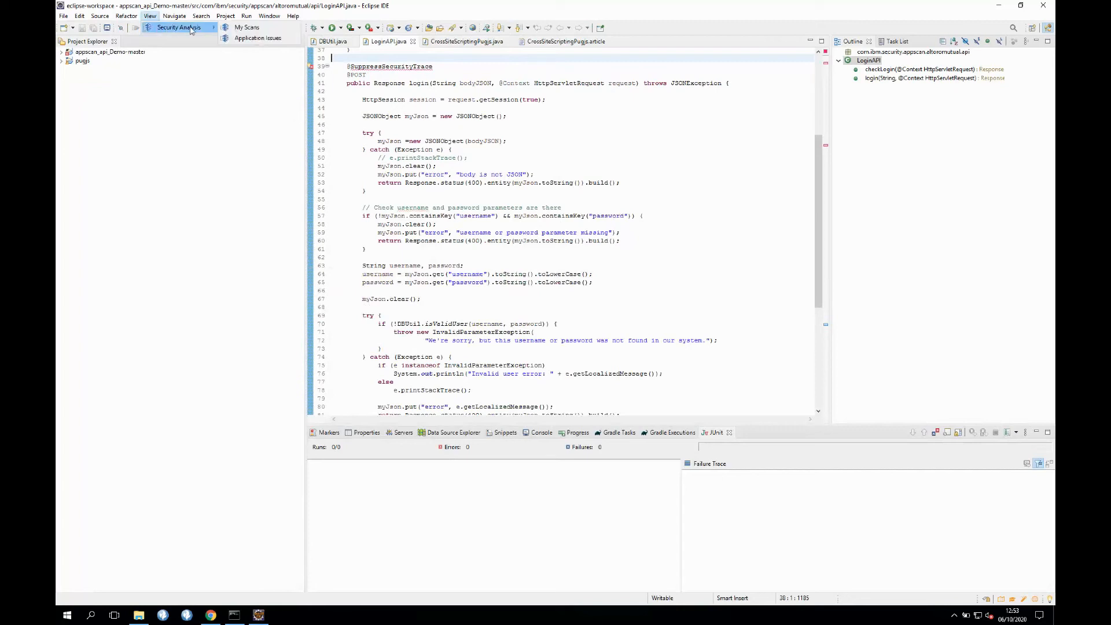
click(249, 38)
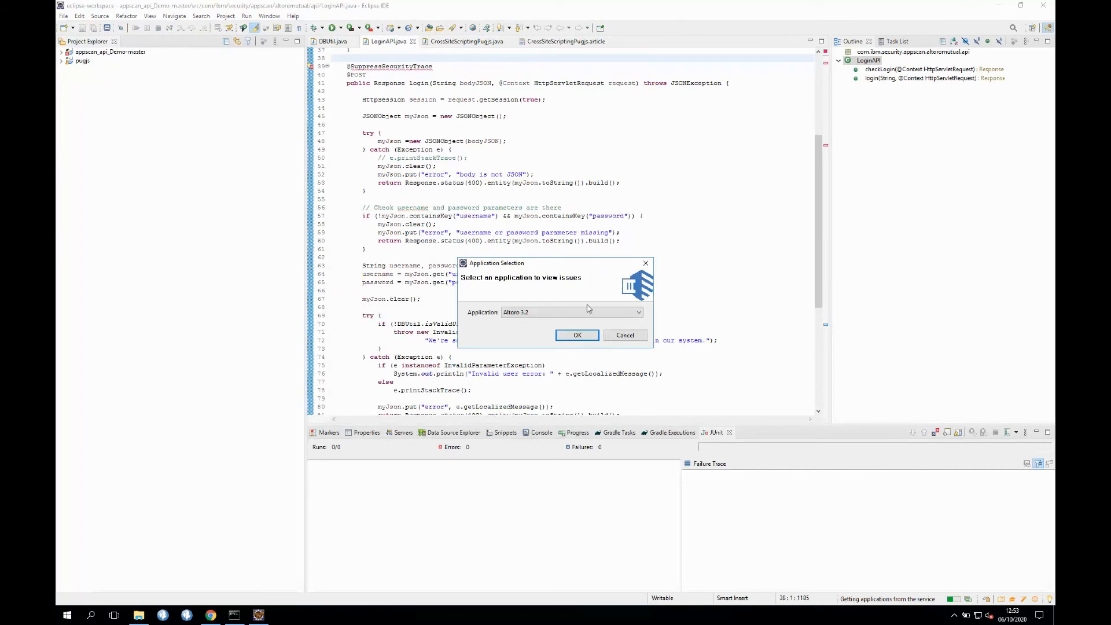
click(588, 311)
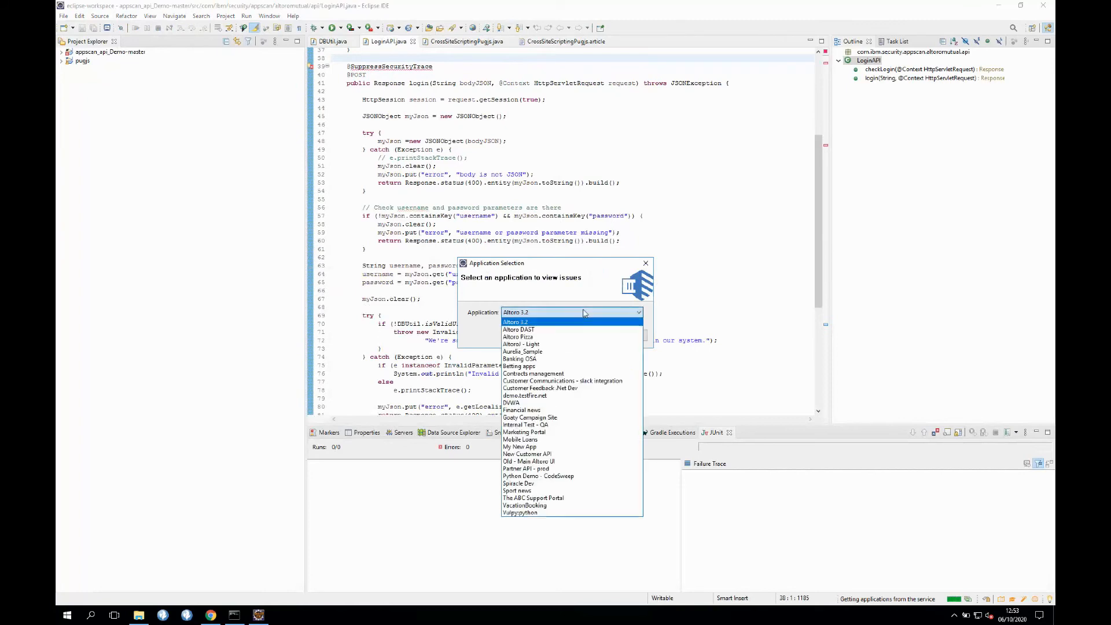
click(555, 454)
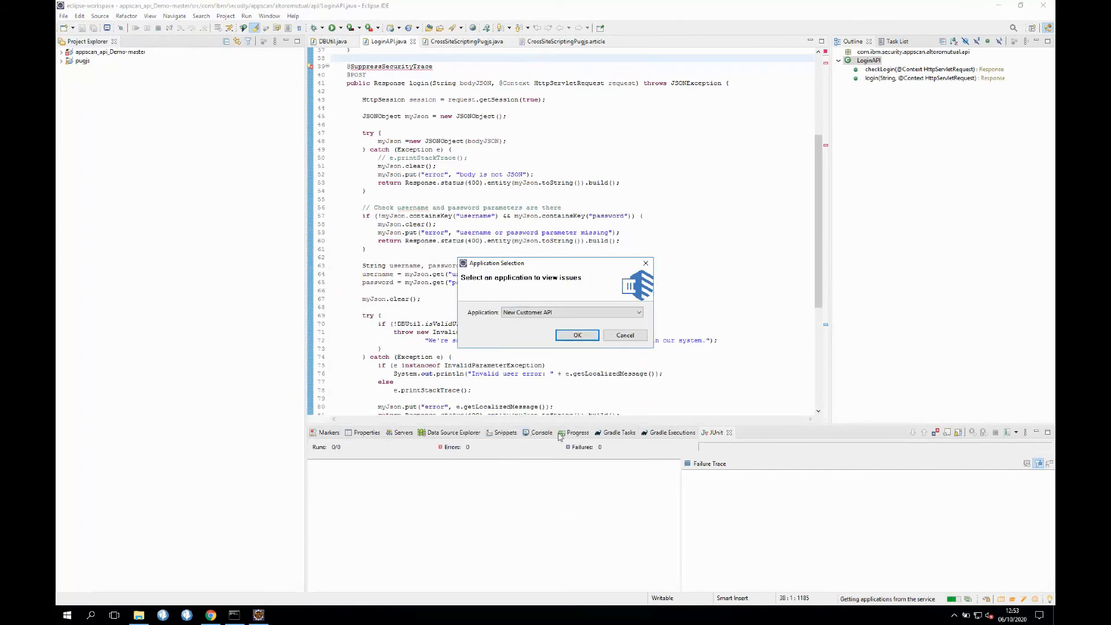
click(577, 336)
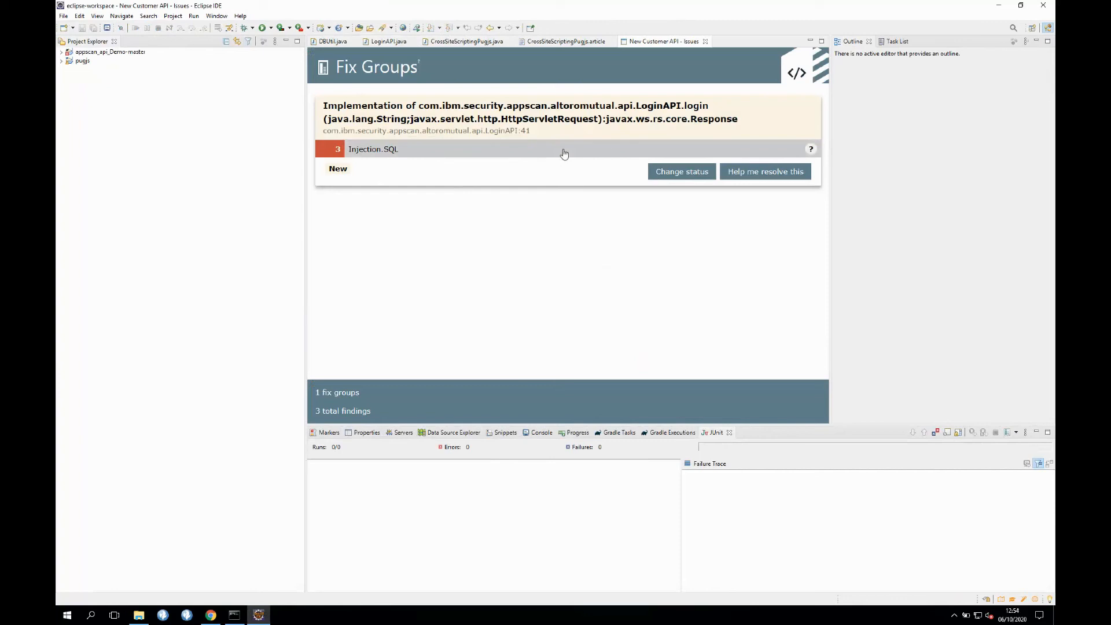
- Leave the Injection.SQL fix group status at New, then open Plugins & APIs in a background AppScan tab
click(682, 171)
click(606, 211)
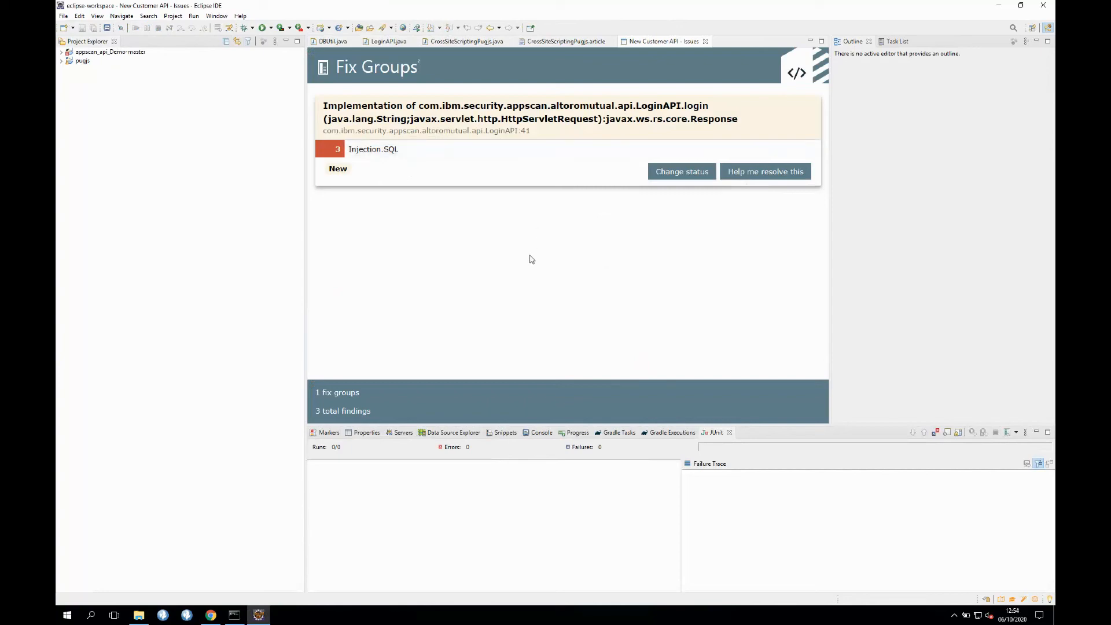
key(ctrl+Left)
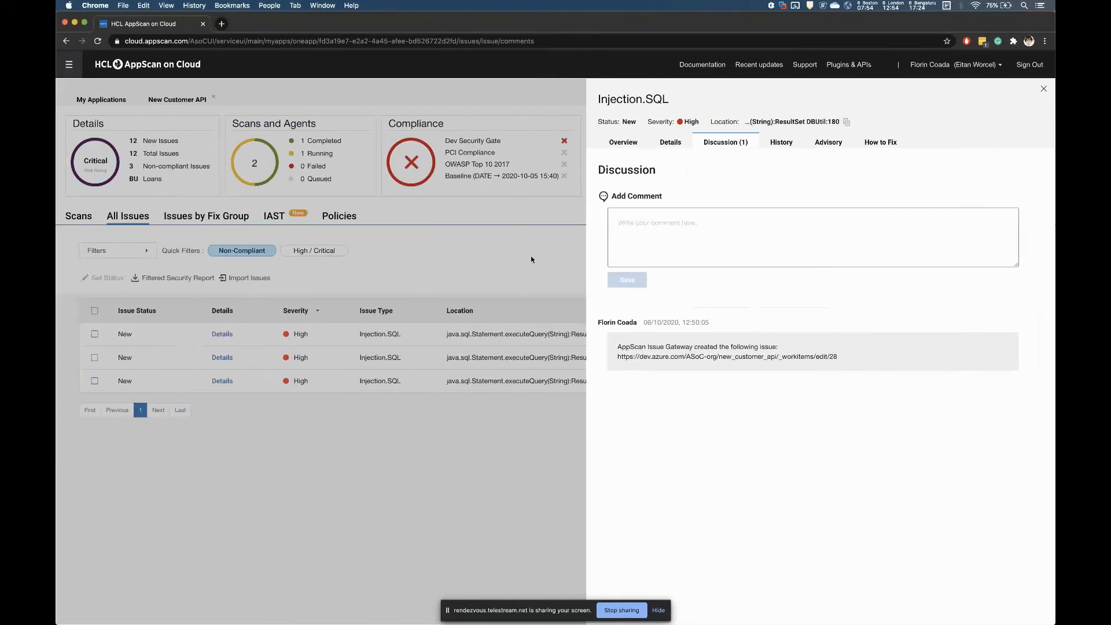
click(532, 259)
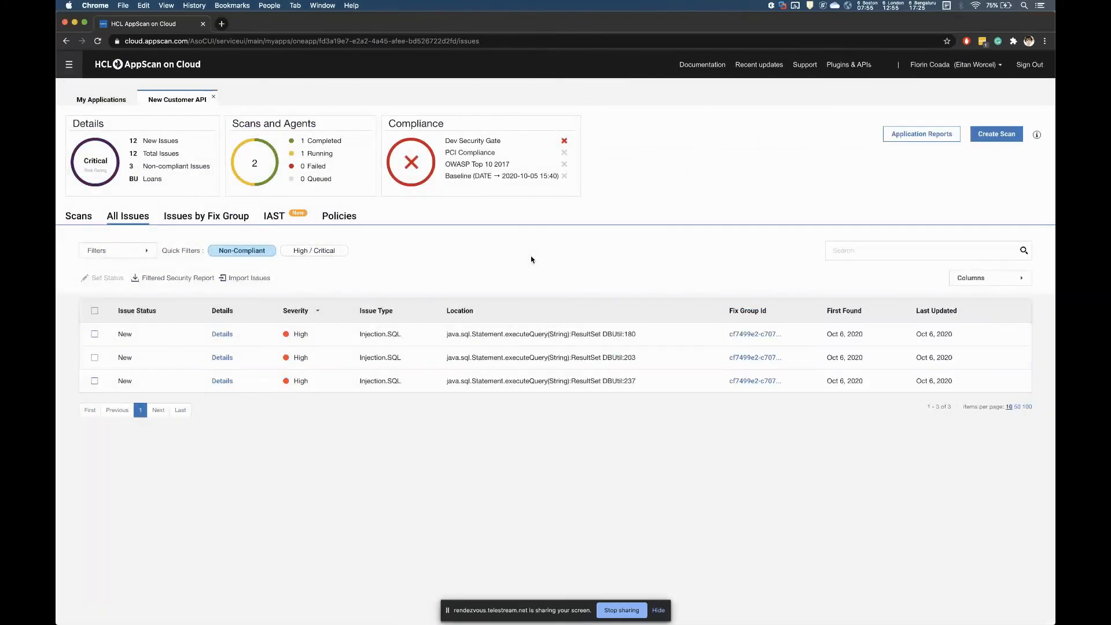
click(835, 67)
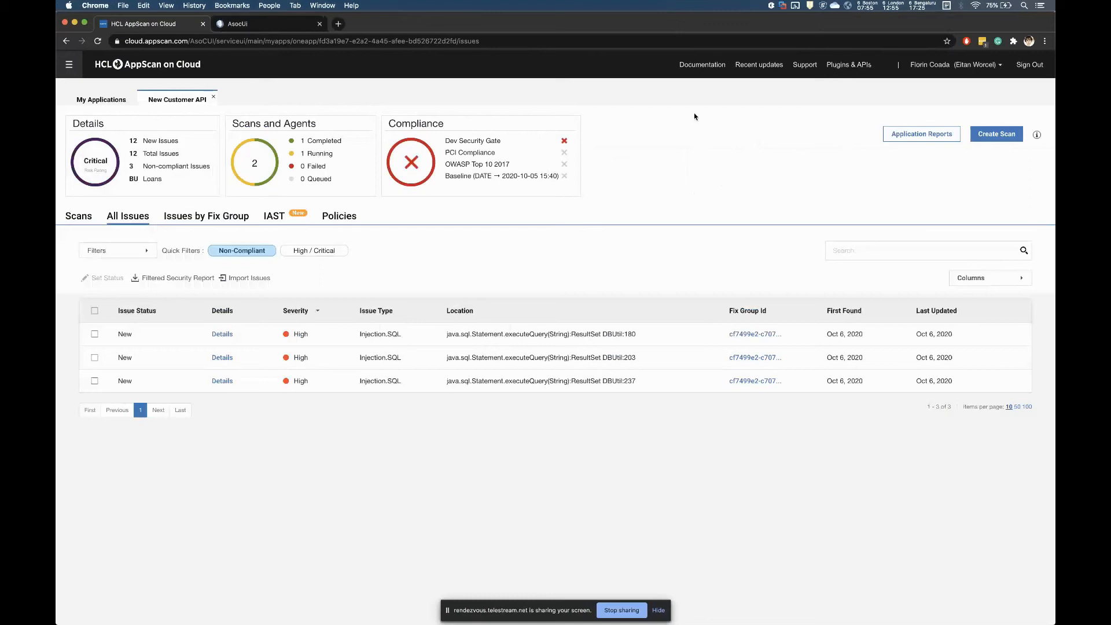
- Switch to the Plugins & APIs tab and scroll through its IDE, CI/CD and defect-tracking integrations
click(260, 27)
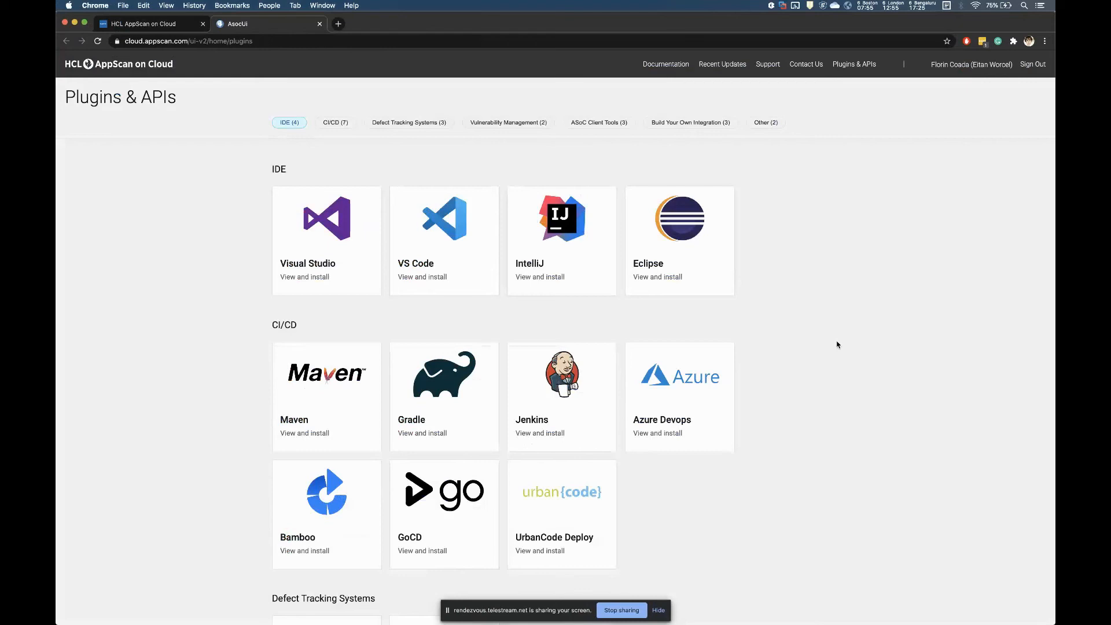
scroll(837, 345, down, 2)
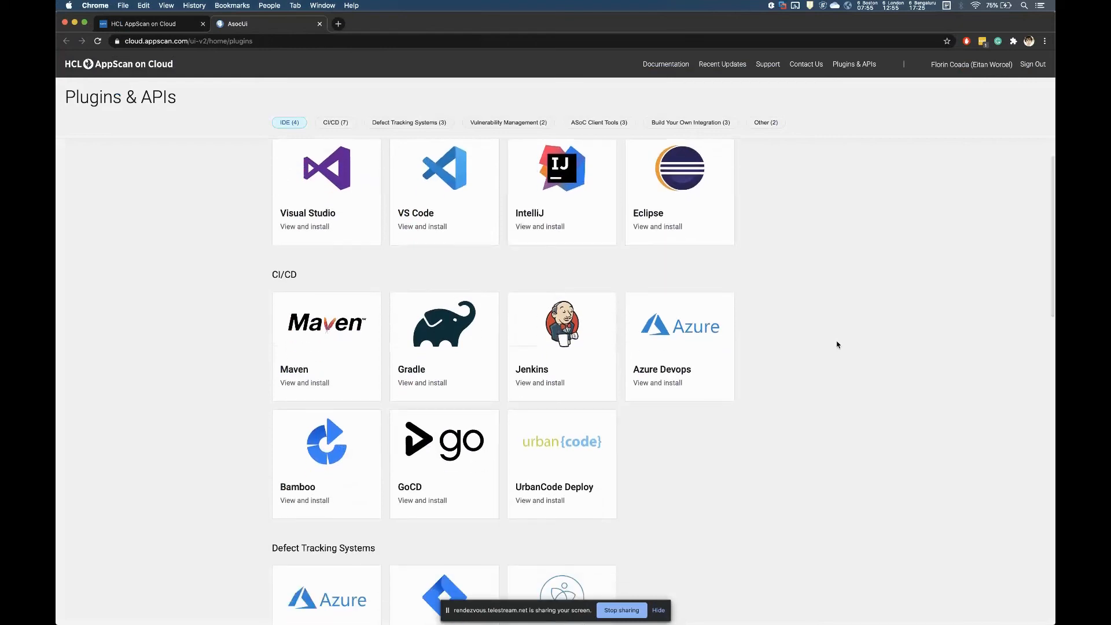
scroll(836, 343, up, 1)
scroll(837, 344, up, 1)
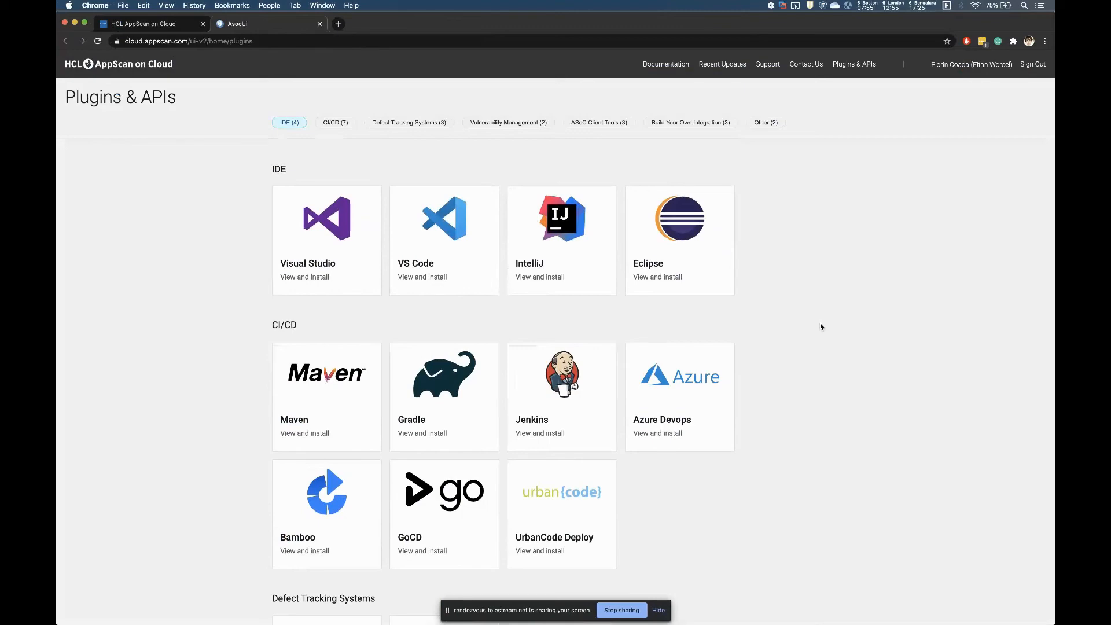
scroll(820, 327, down, 2)
scroll(820, 327, down, 12)
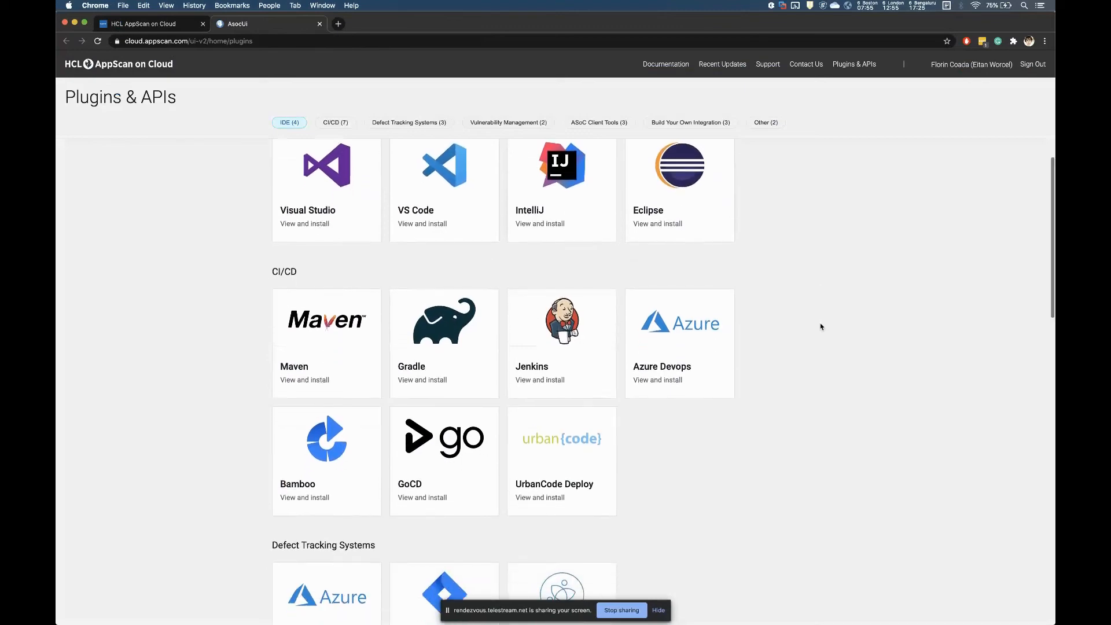
scroll(820, 327, down, 20)
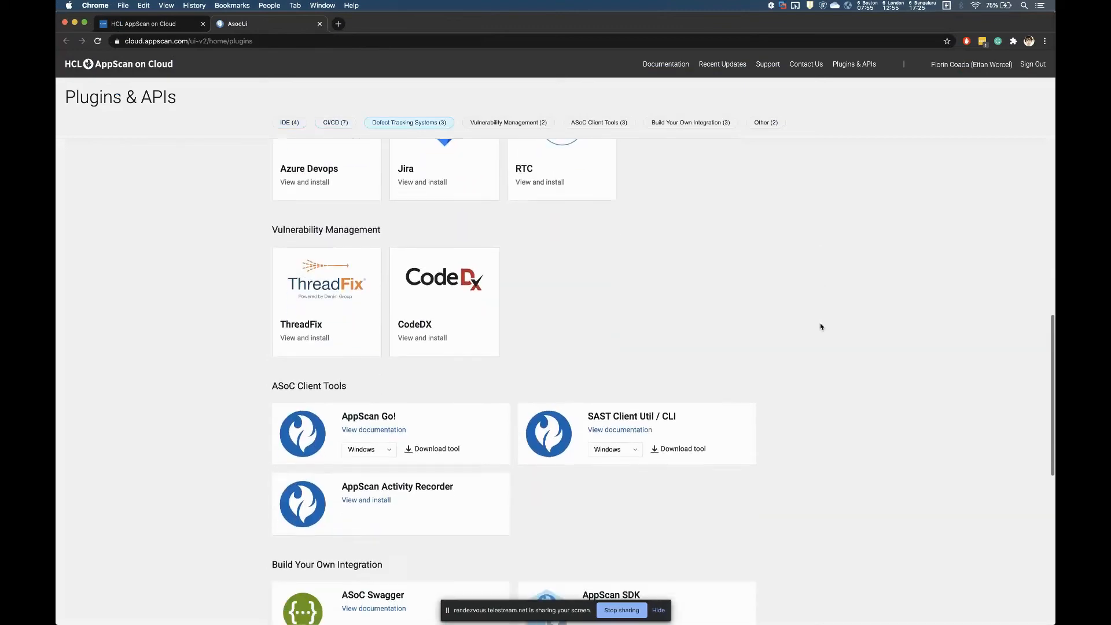
scroll(821, 327, up, 20)
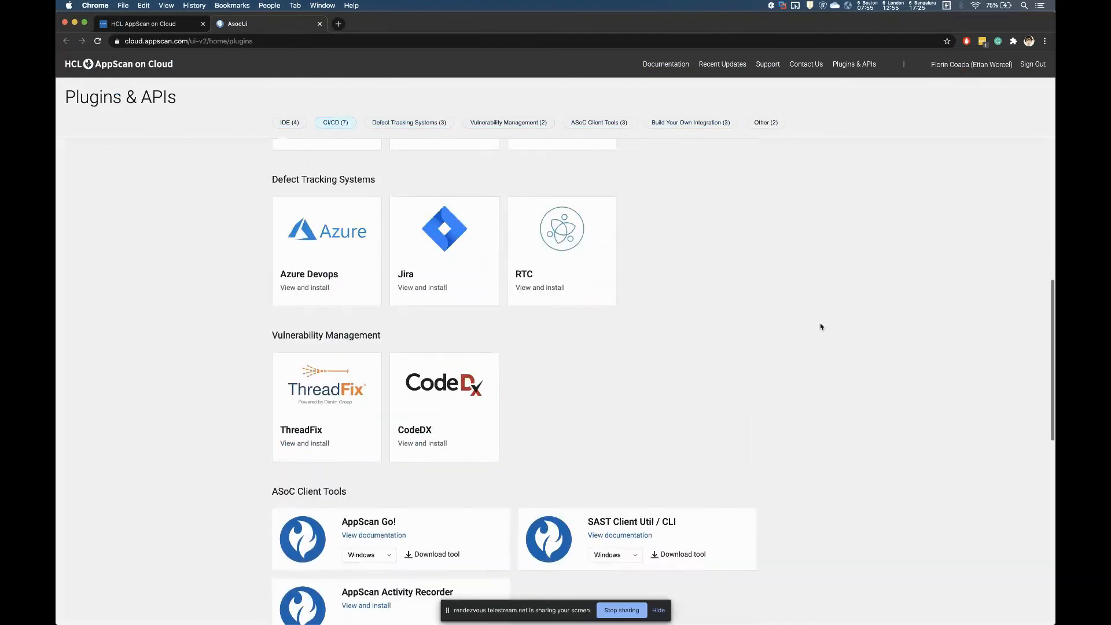